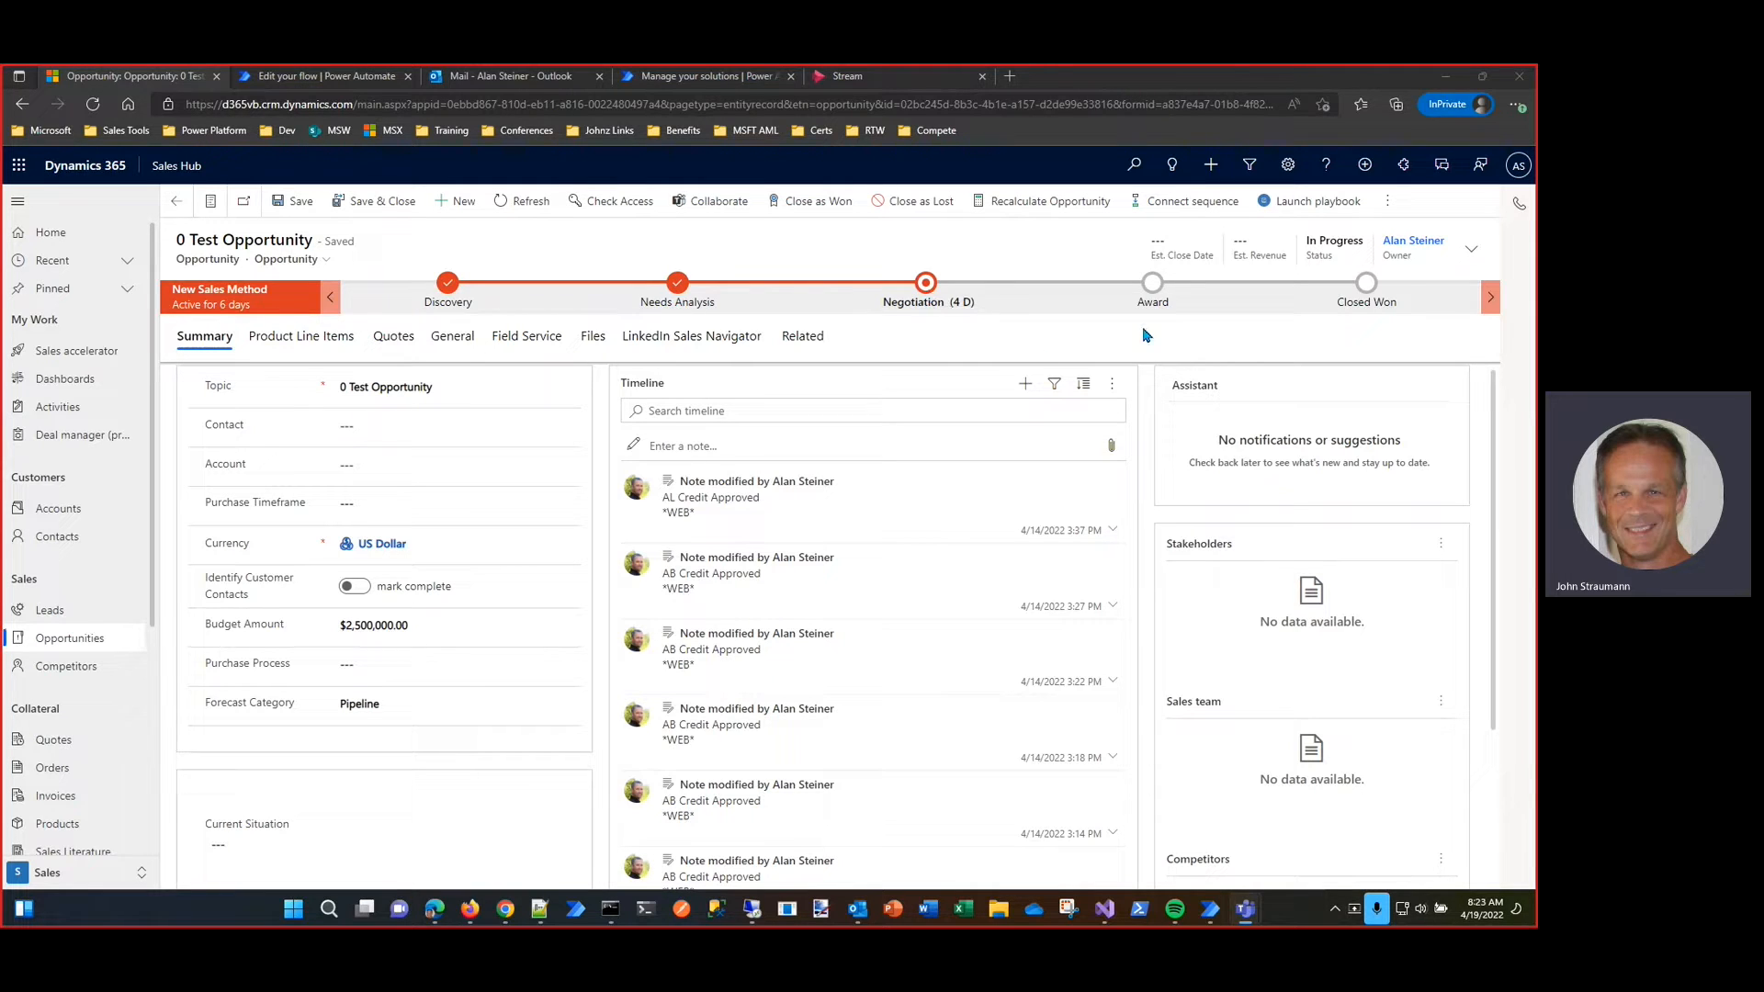
Step: Switch to Power Automate and examine OppFlow's condition branches and the settings of the "Start and wait for an approval 2" action
left_click(379, 77)
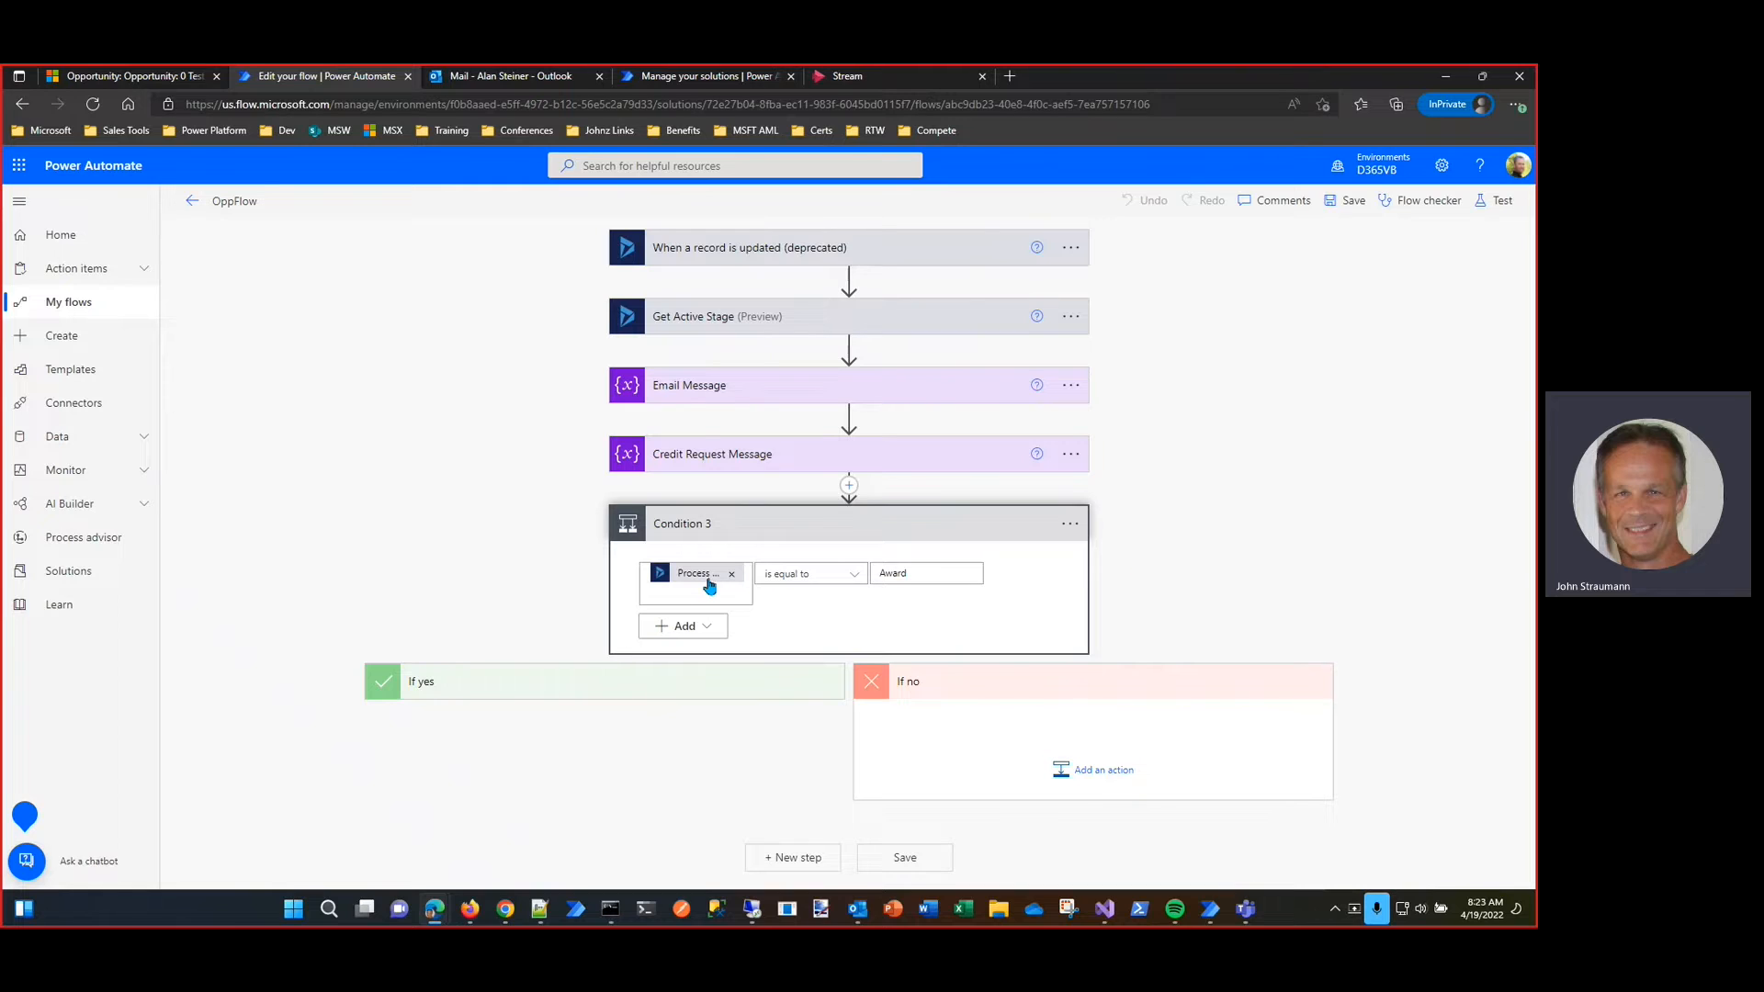
left_click(922, 570)
left_click(642, 720)
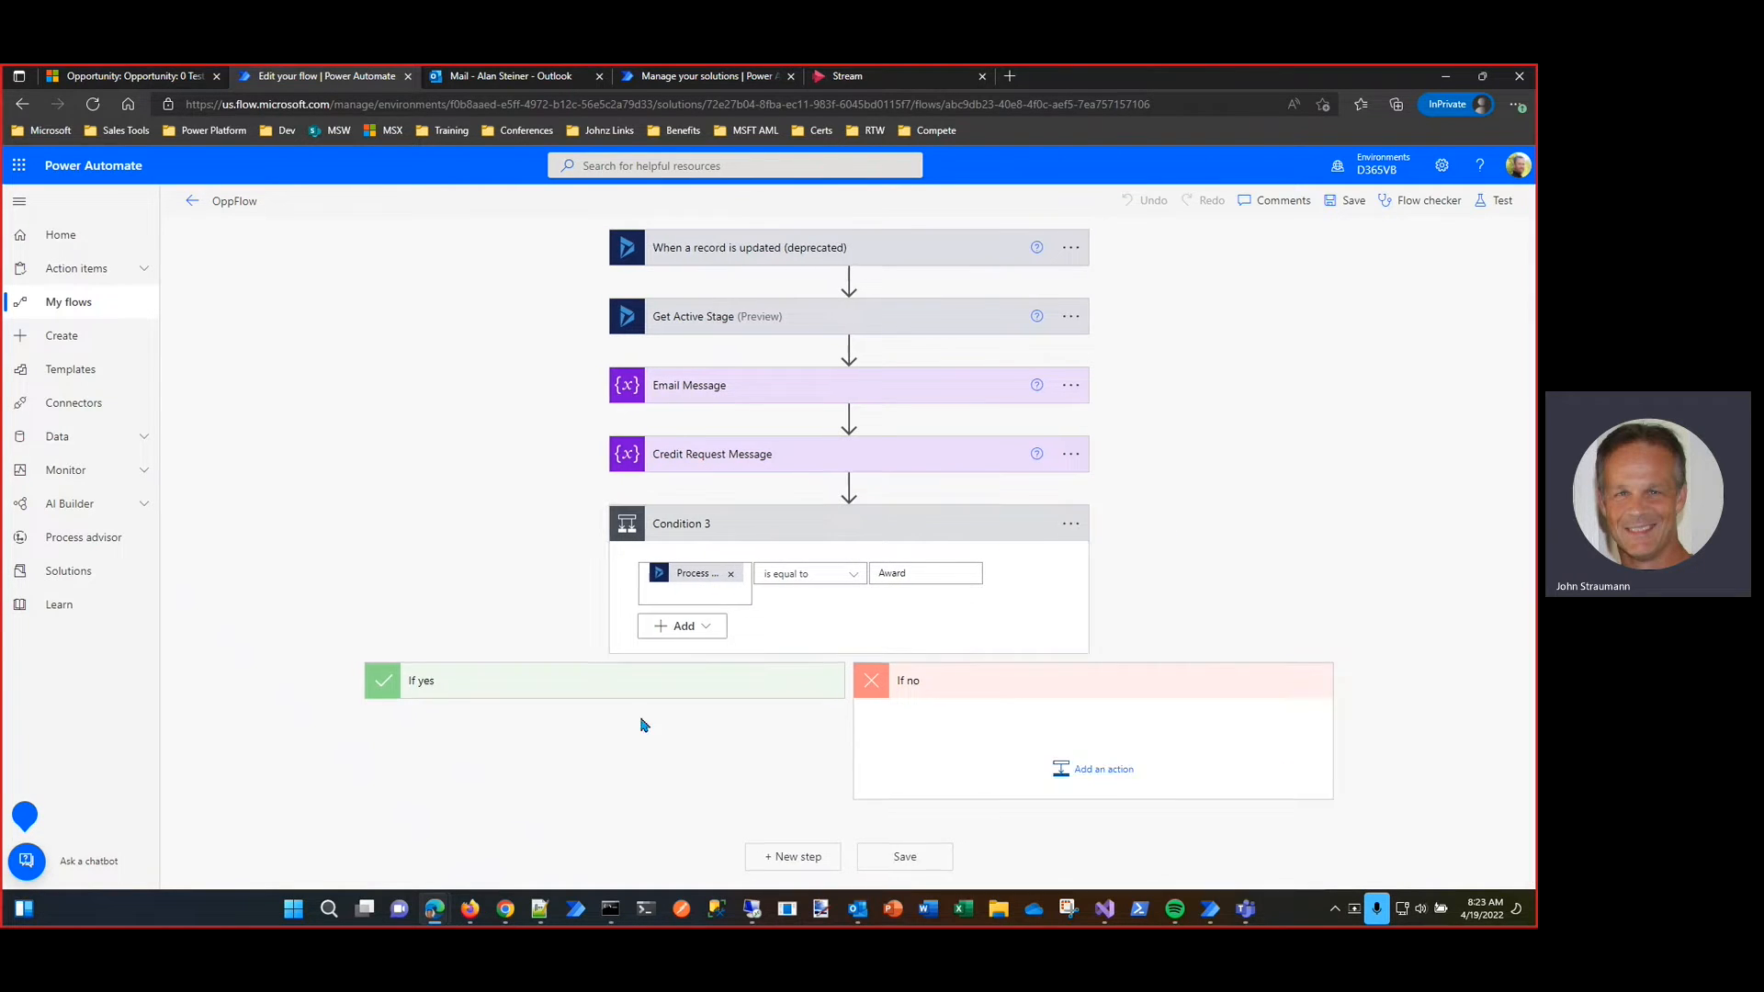
scroll(1243, 496, "down", 5)
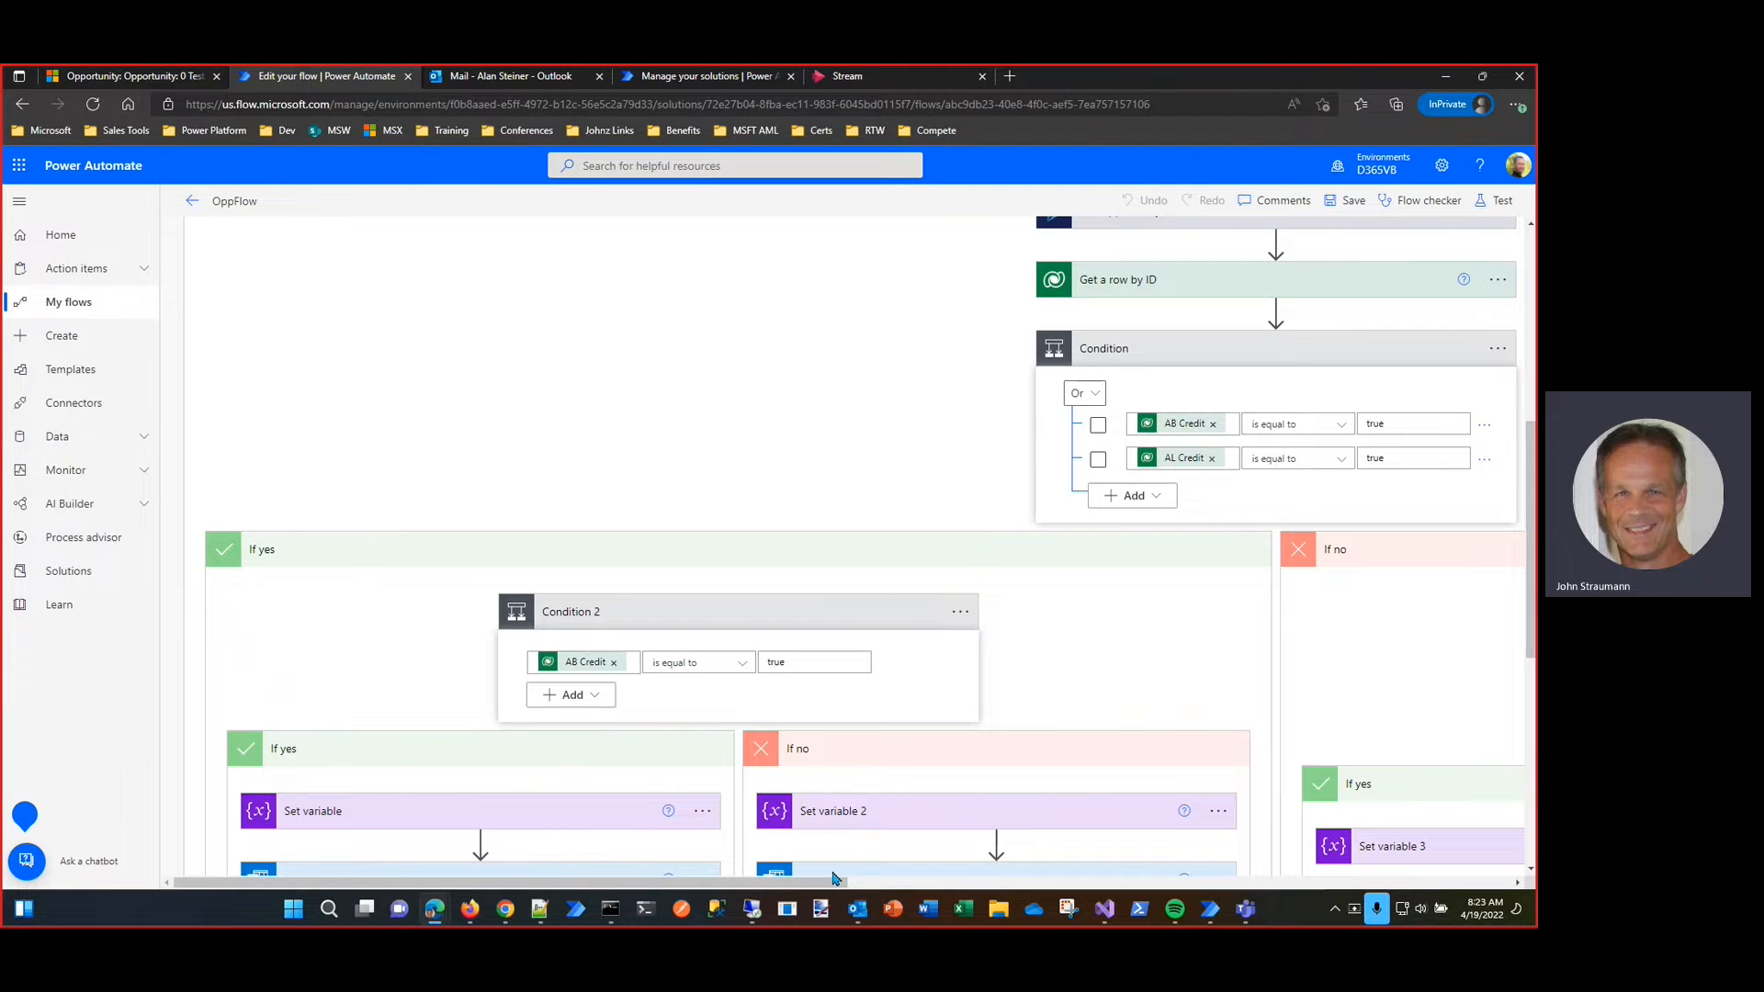
left_click_drag(823, 883, 1005, 882)
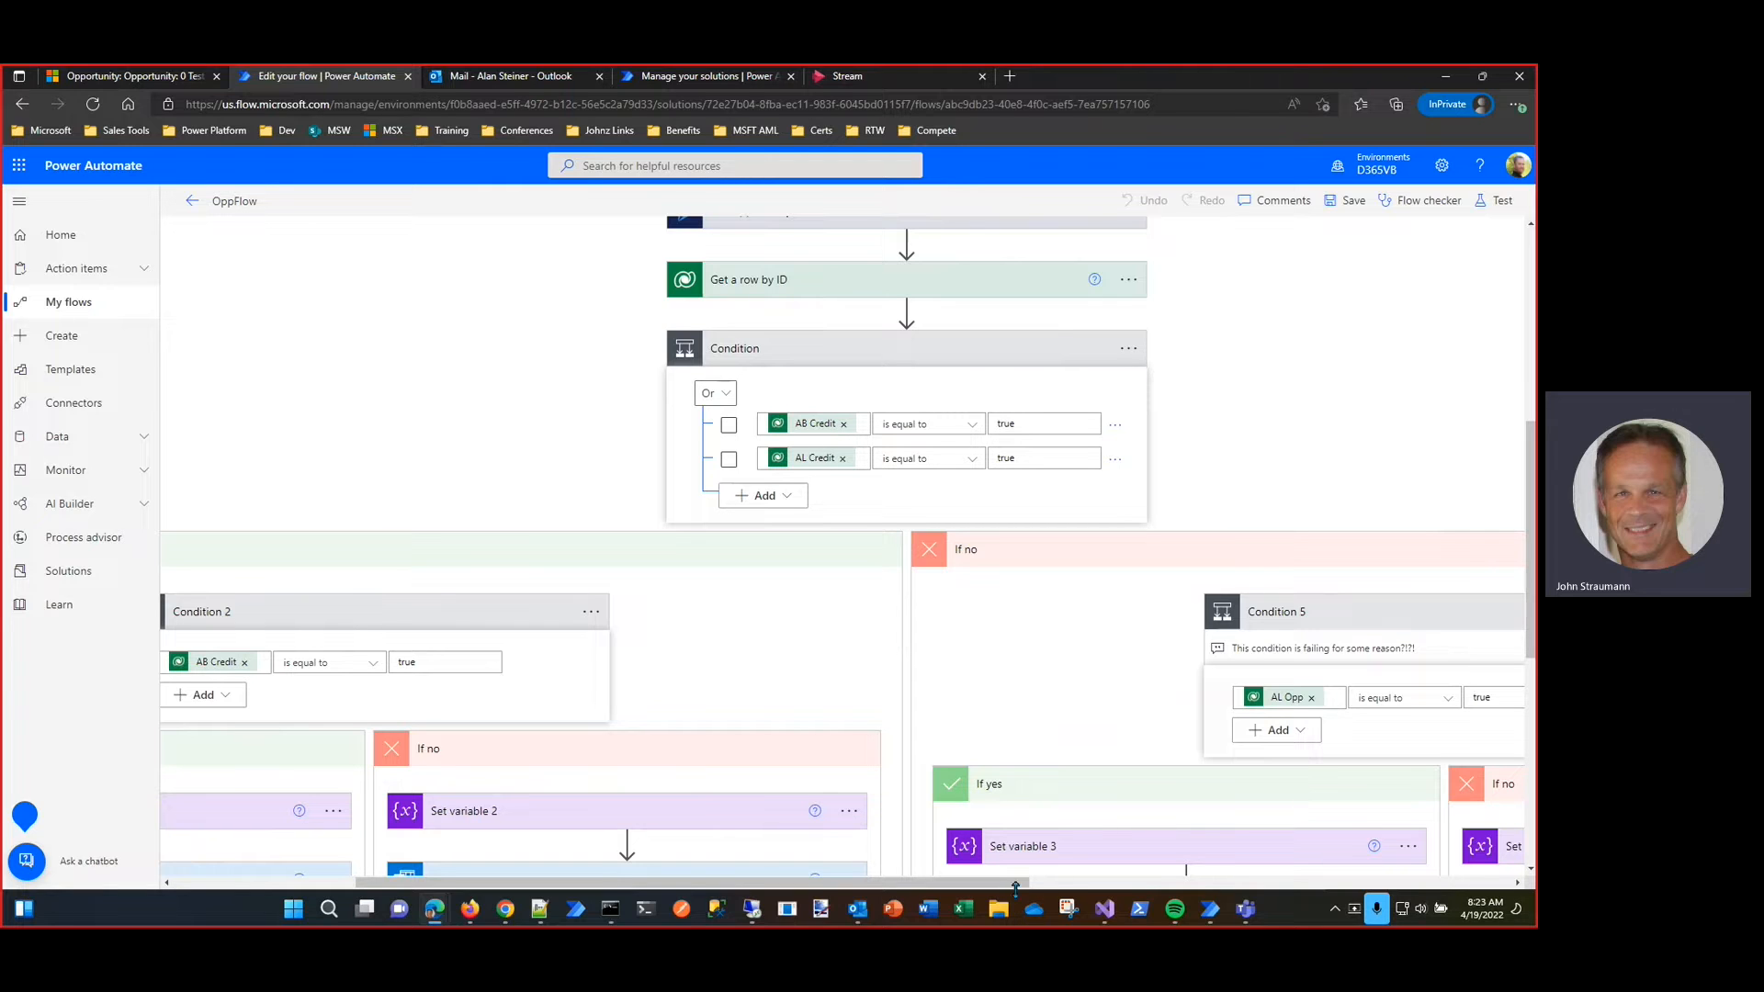
left_click_drag(1057, 882, 1240, 880)
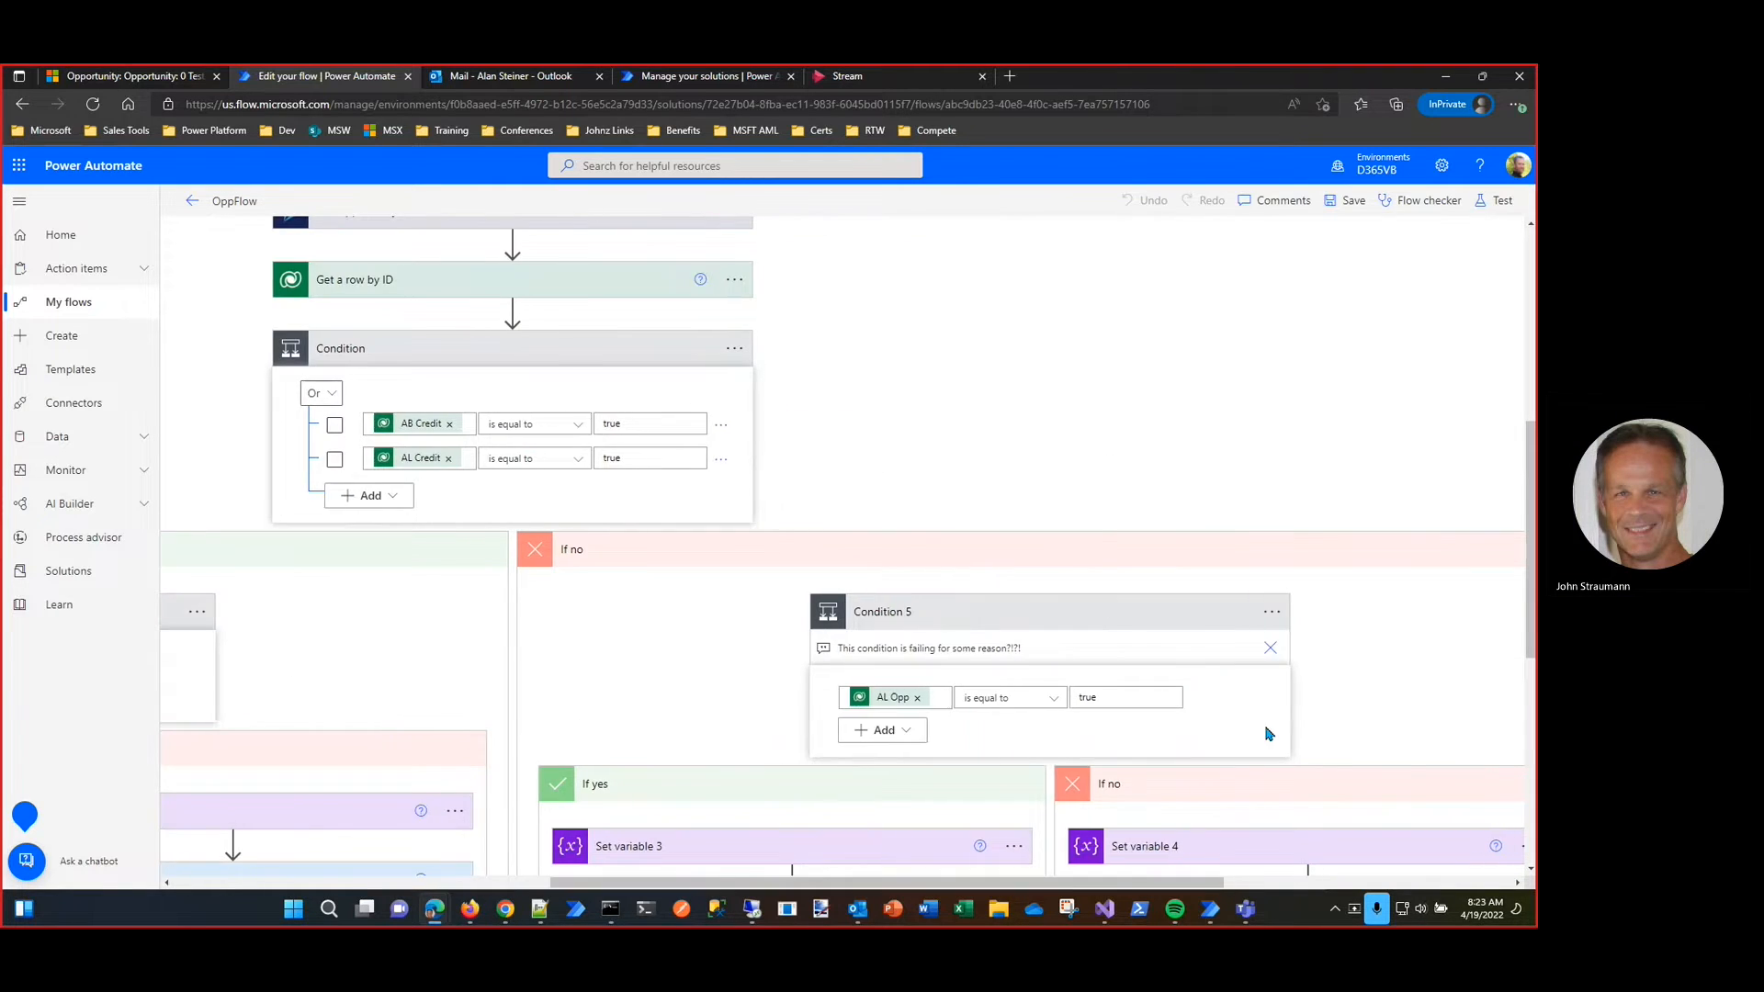
scroll(1302, 610, "down", 5)
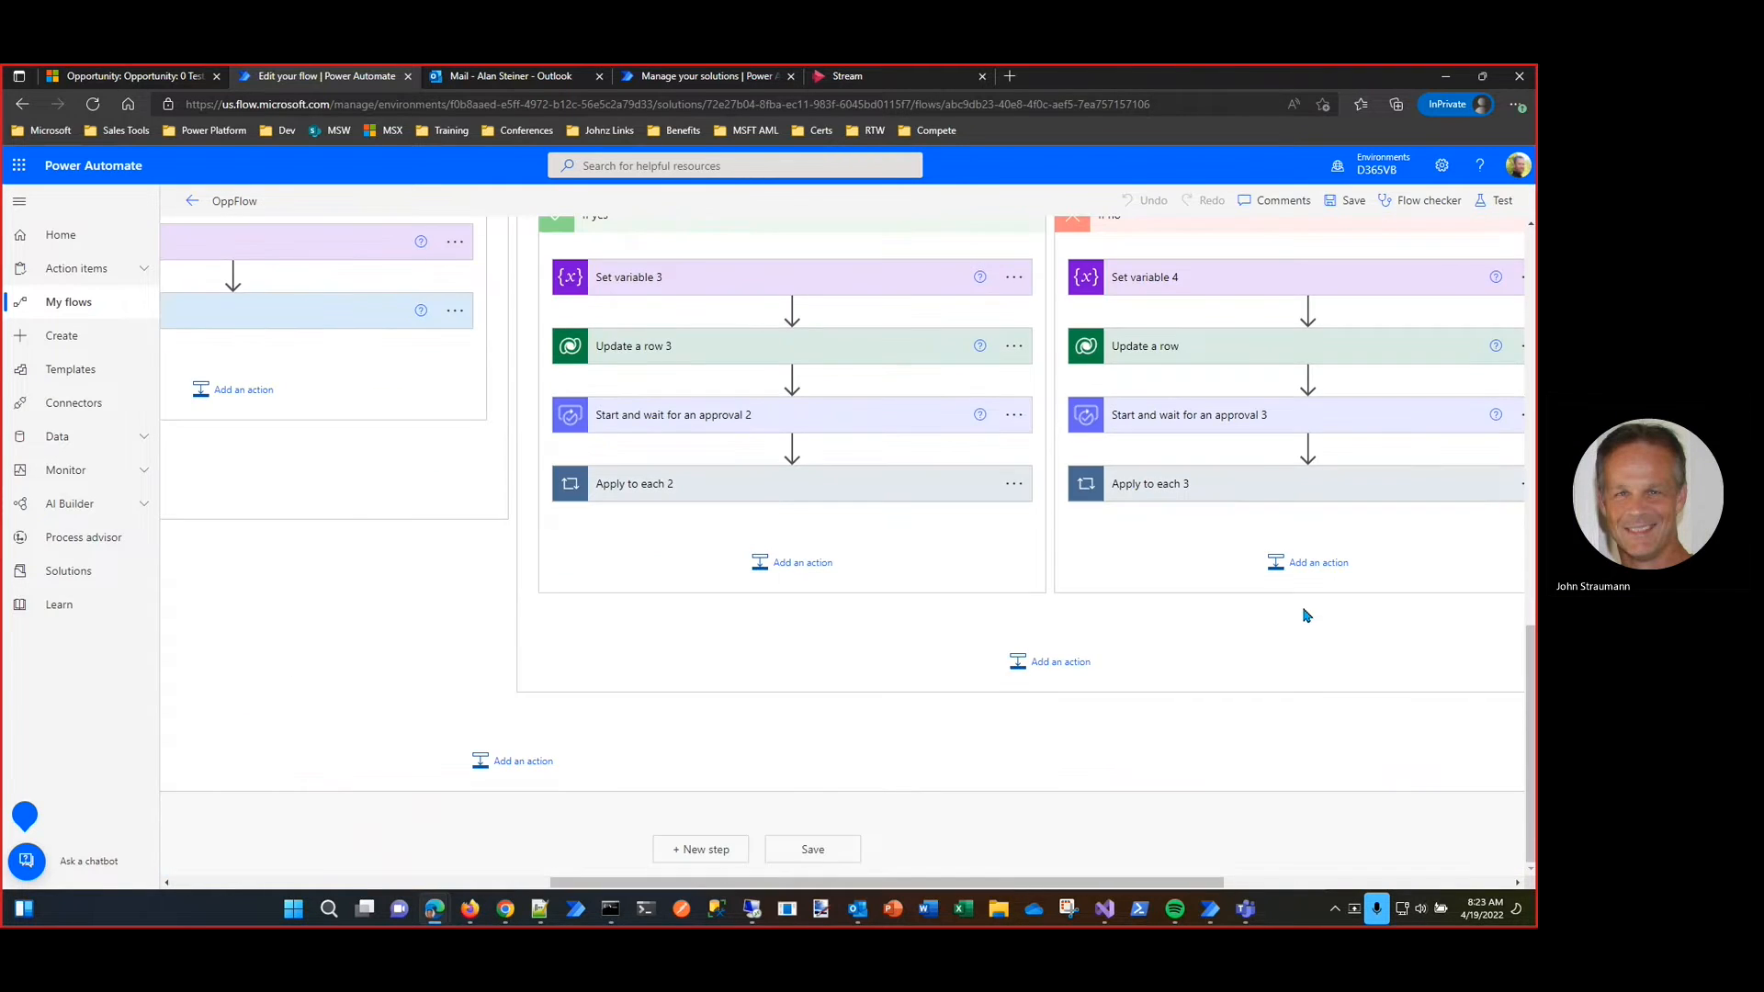
left_click(801, 419)
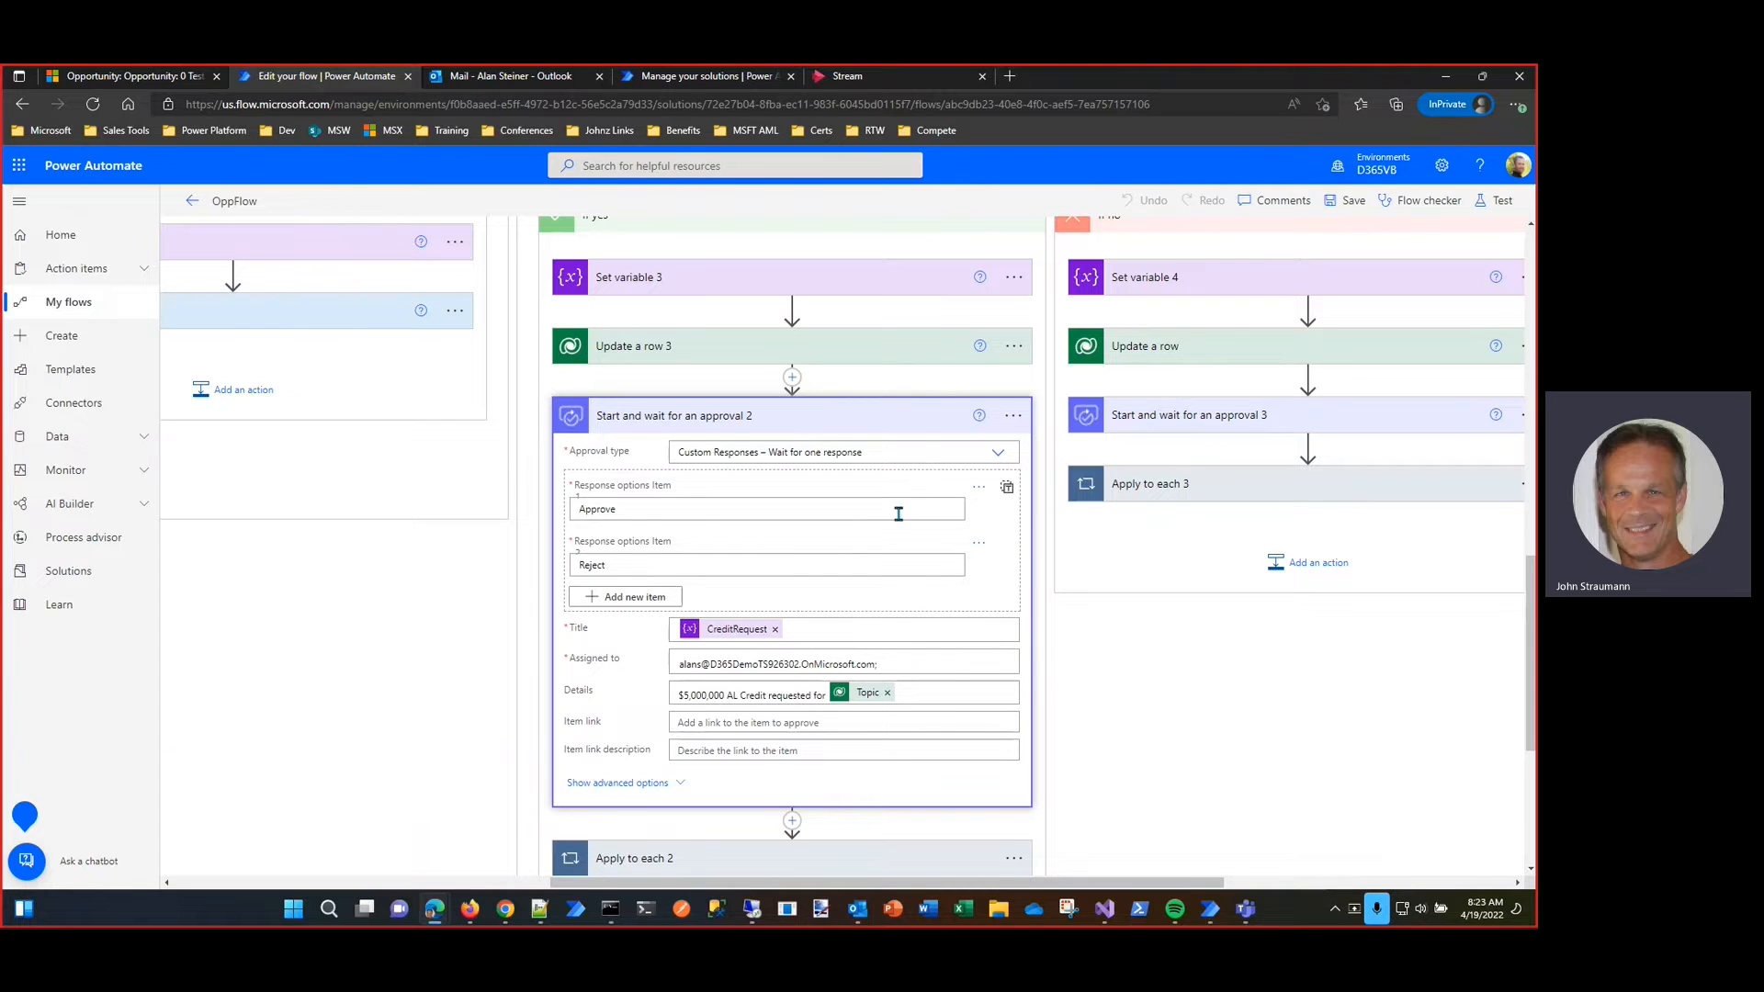
left_click(912, 425)
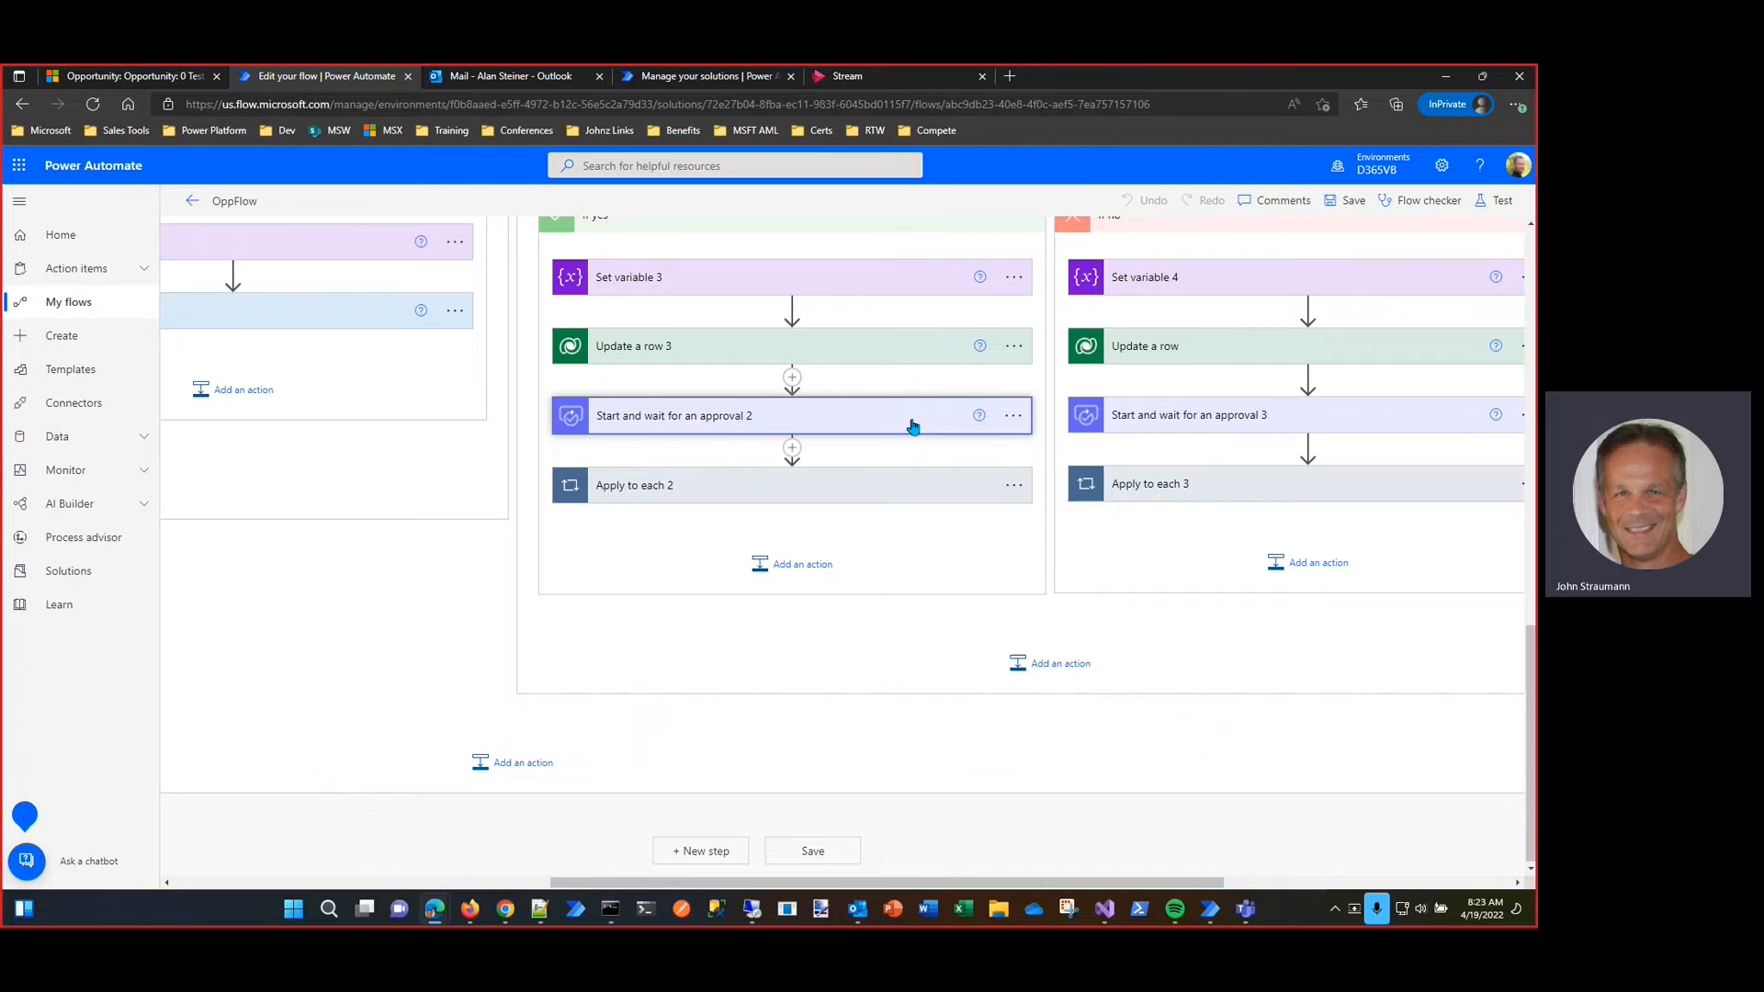
Step: Switch to Dynamics 365 and view the credit fields in the General section of the 0 Test Opportunity record
left_click(144, 78)
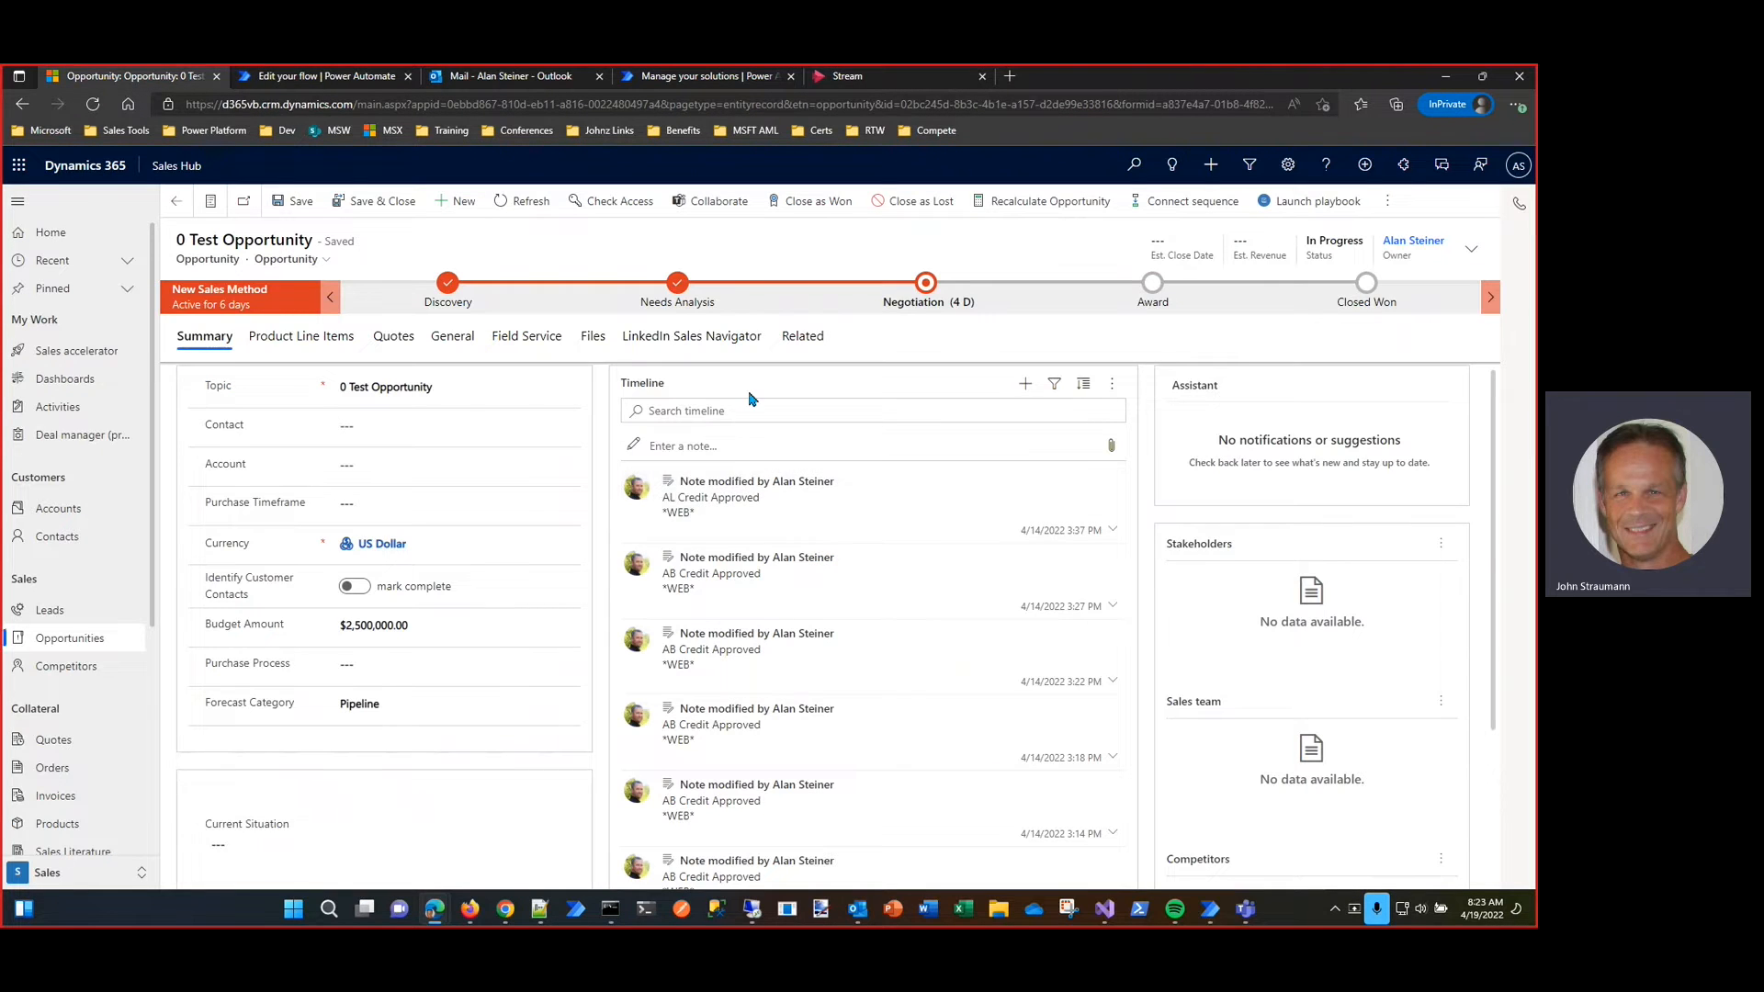
left_click(453, 336)
scroll(1099, 520, "down", 5)
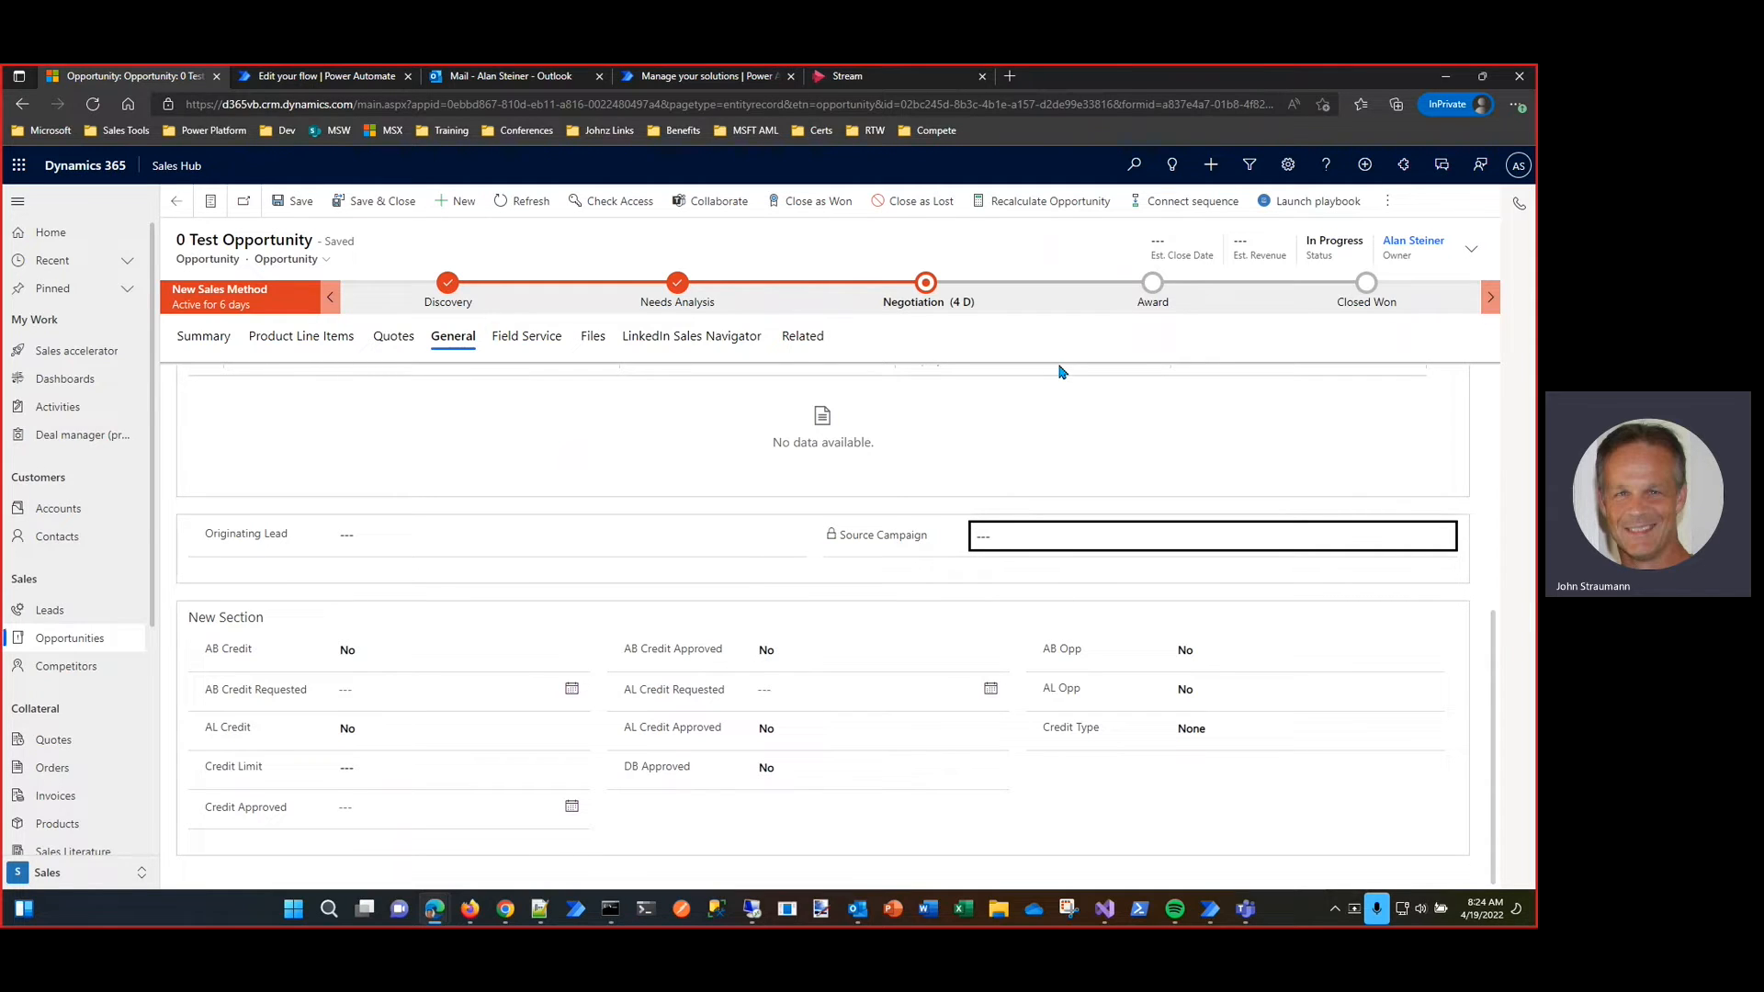
Step: Return to OppFlow in Power Automate and start a manual test run of the flow
key("ctrl+Tab")
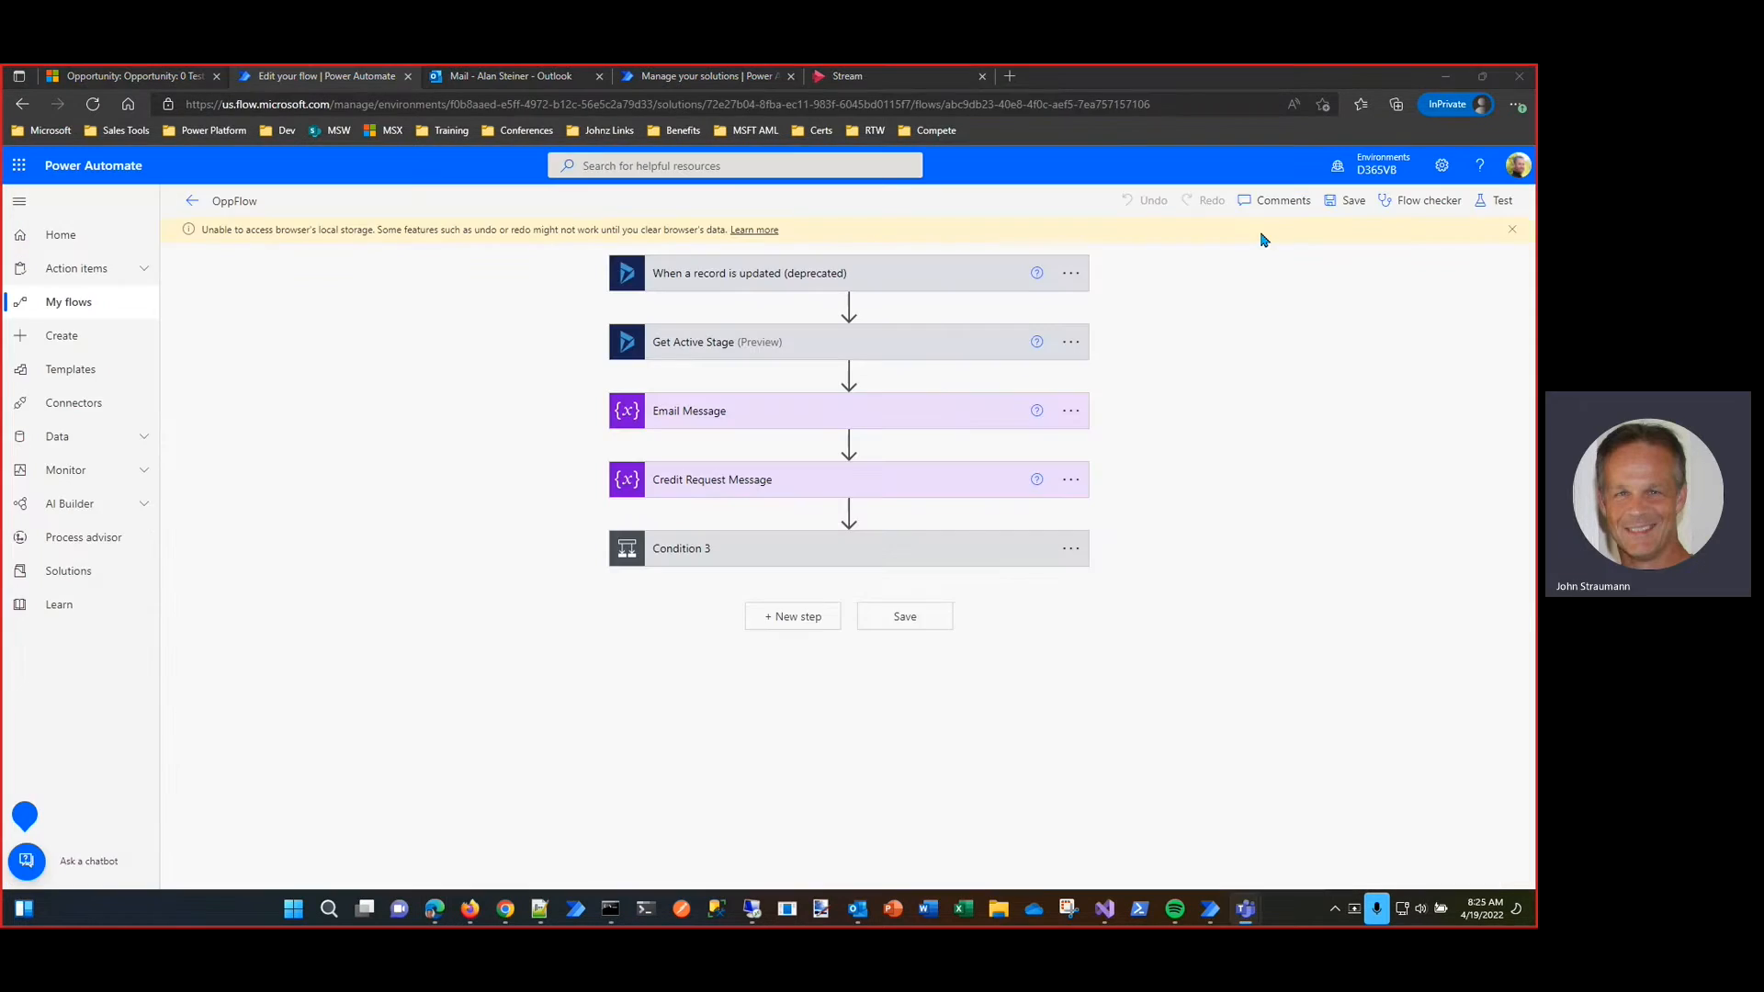
left_click(1497, 200)
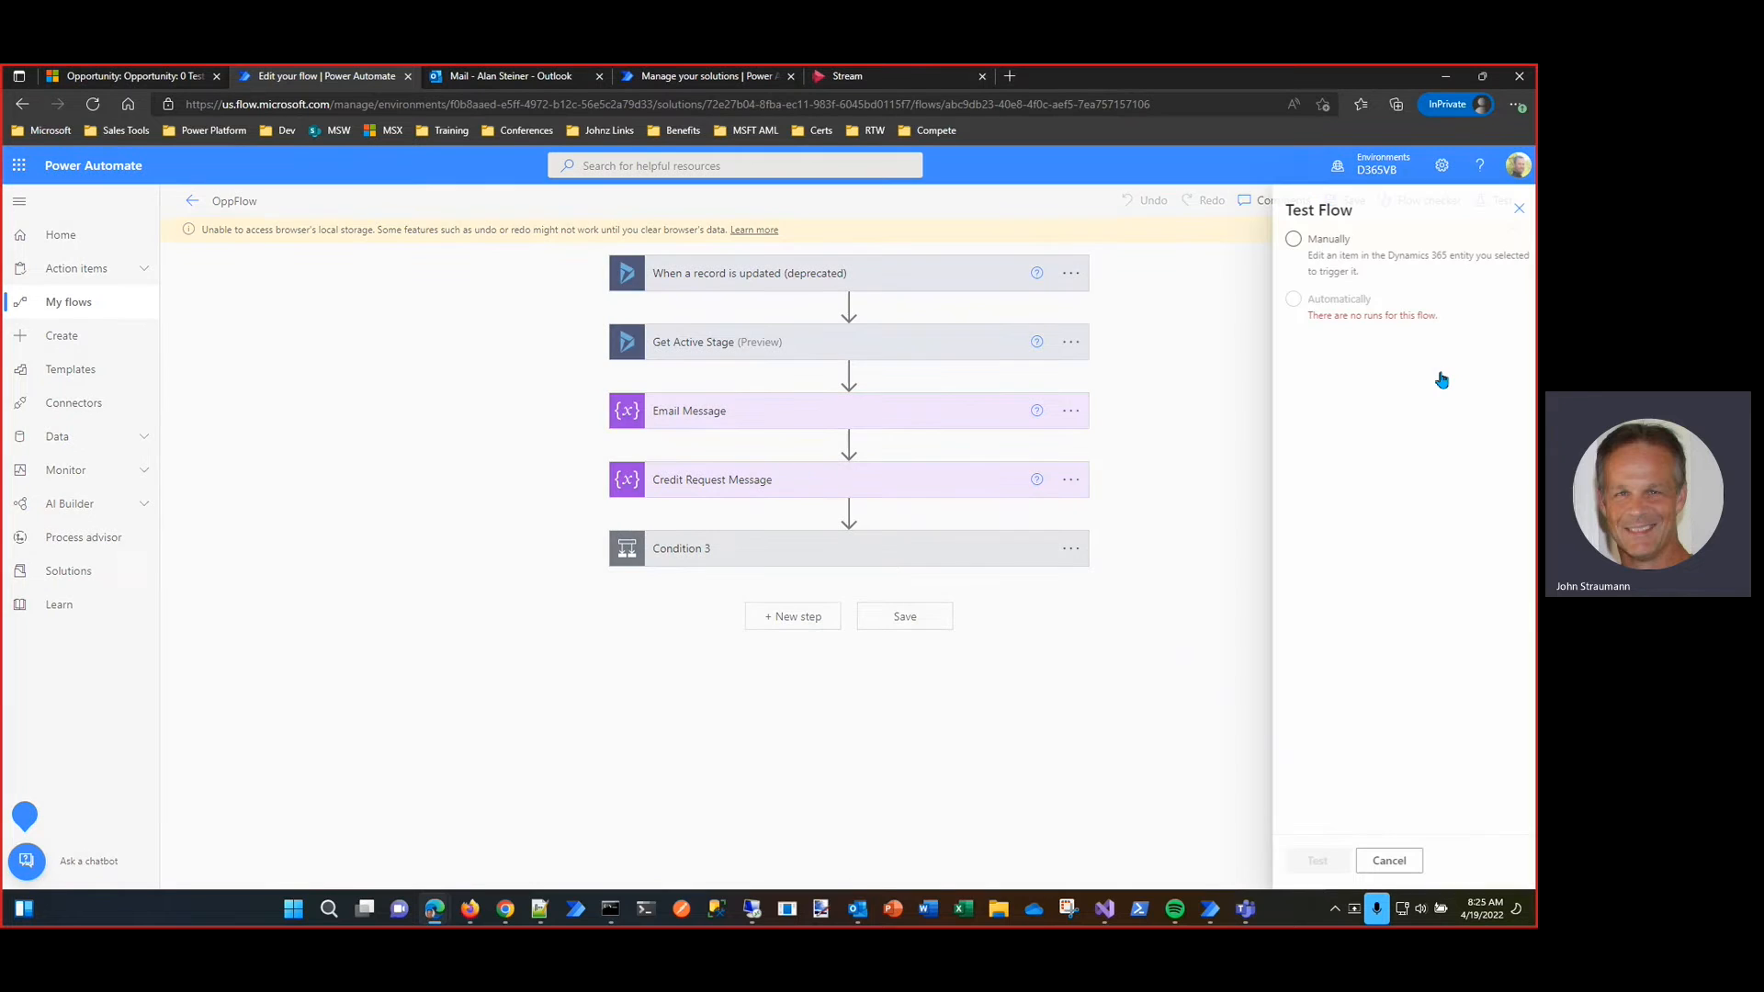
left_click(1322, 244)
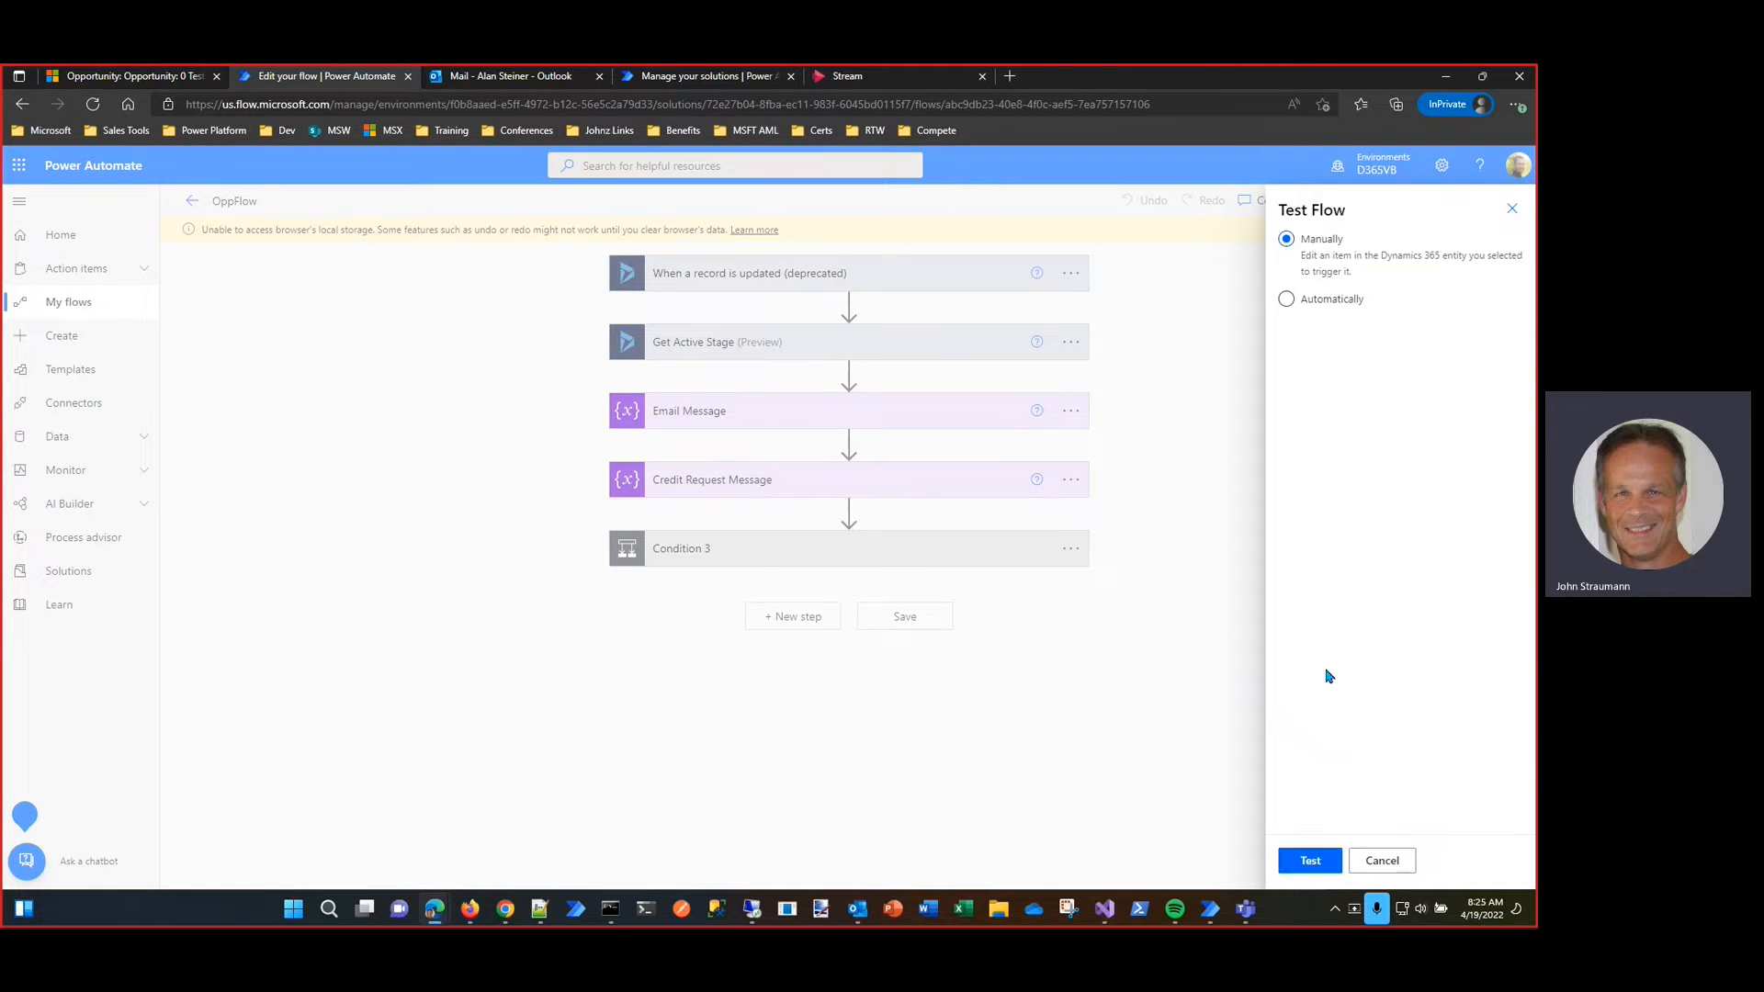
left_click(1311, 862)
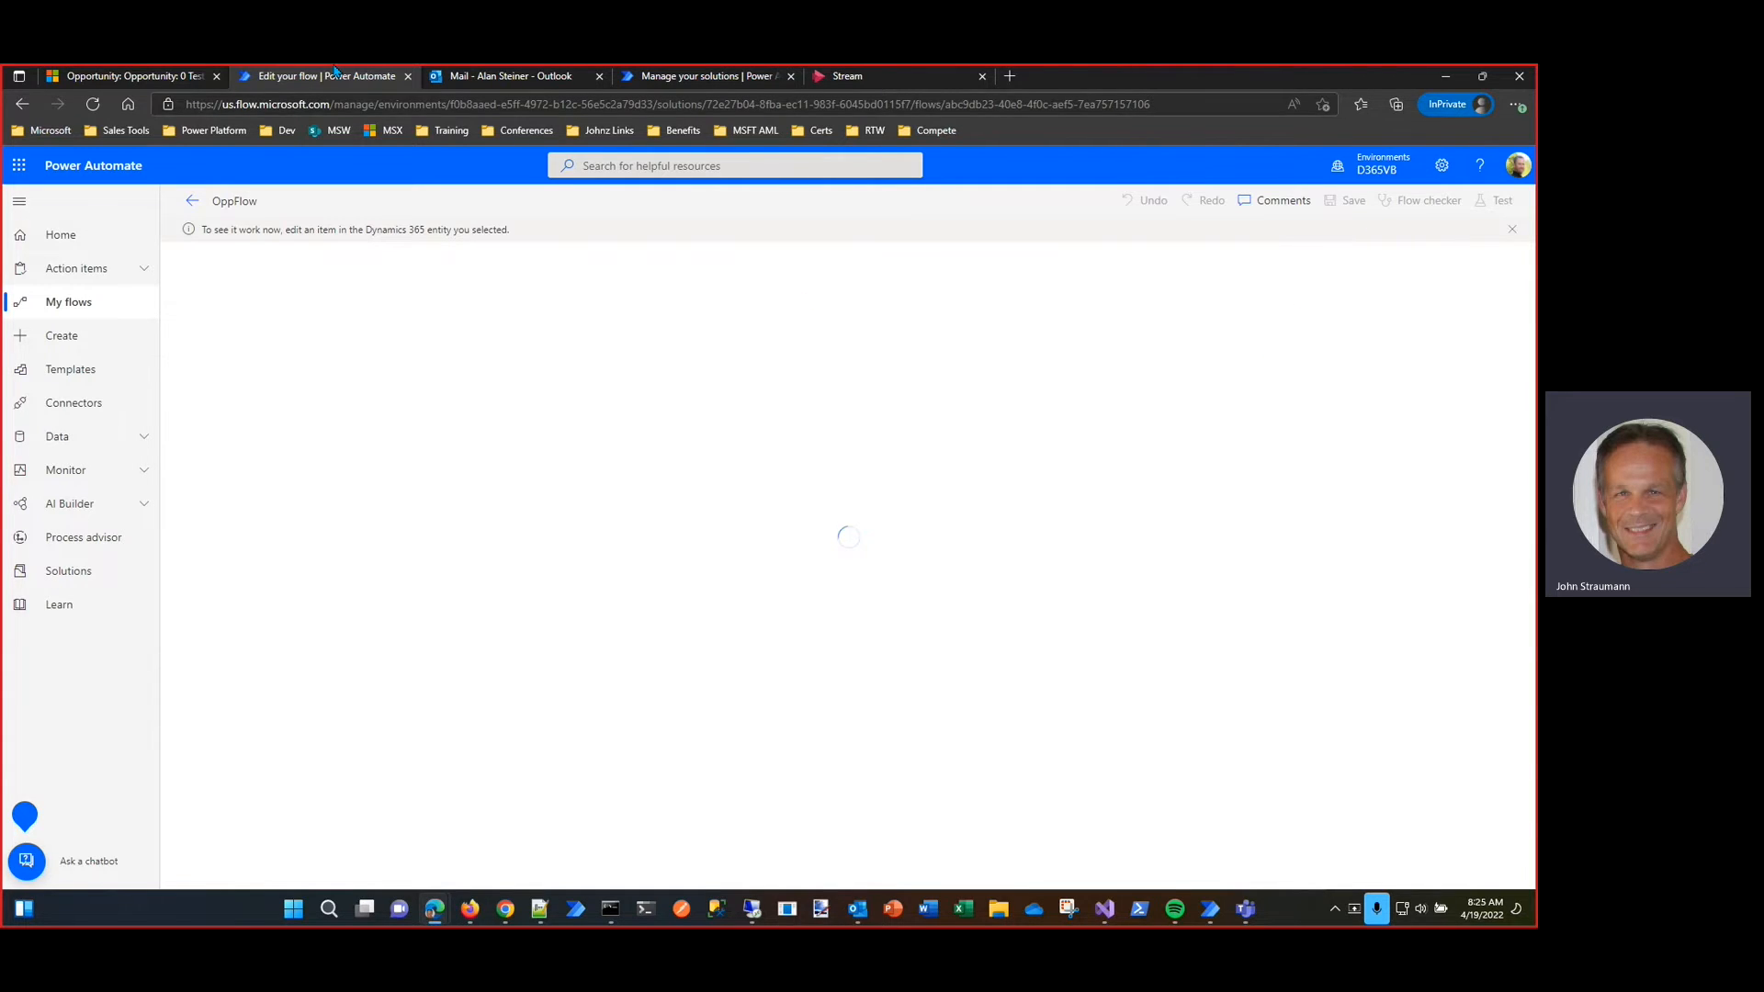
Step: Advance 0 Test Opportunity from Negotiation to the Award stage in Dynamics 365, and check the triggered OppFlow run in Power Automate
left_click(165, 79)
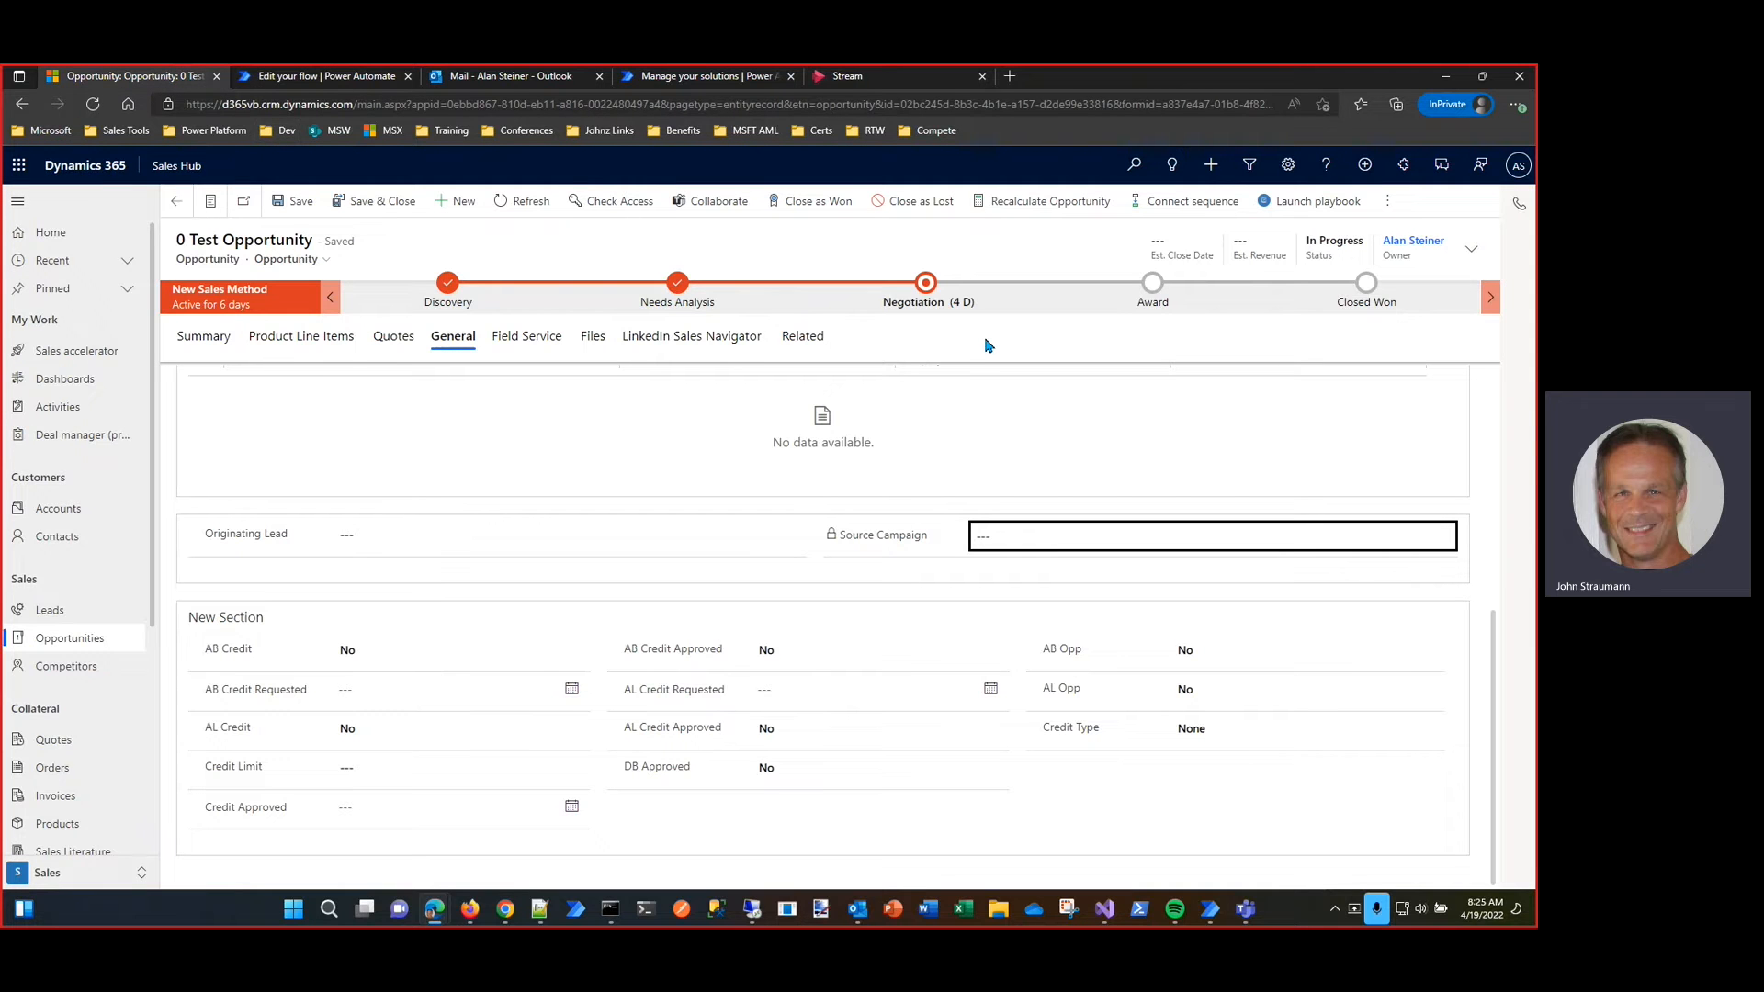
left_click(931, 303)
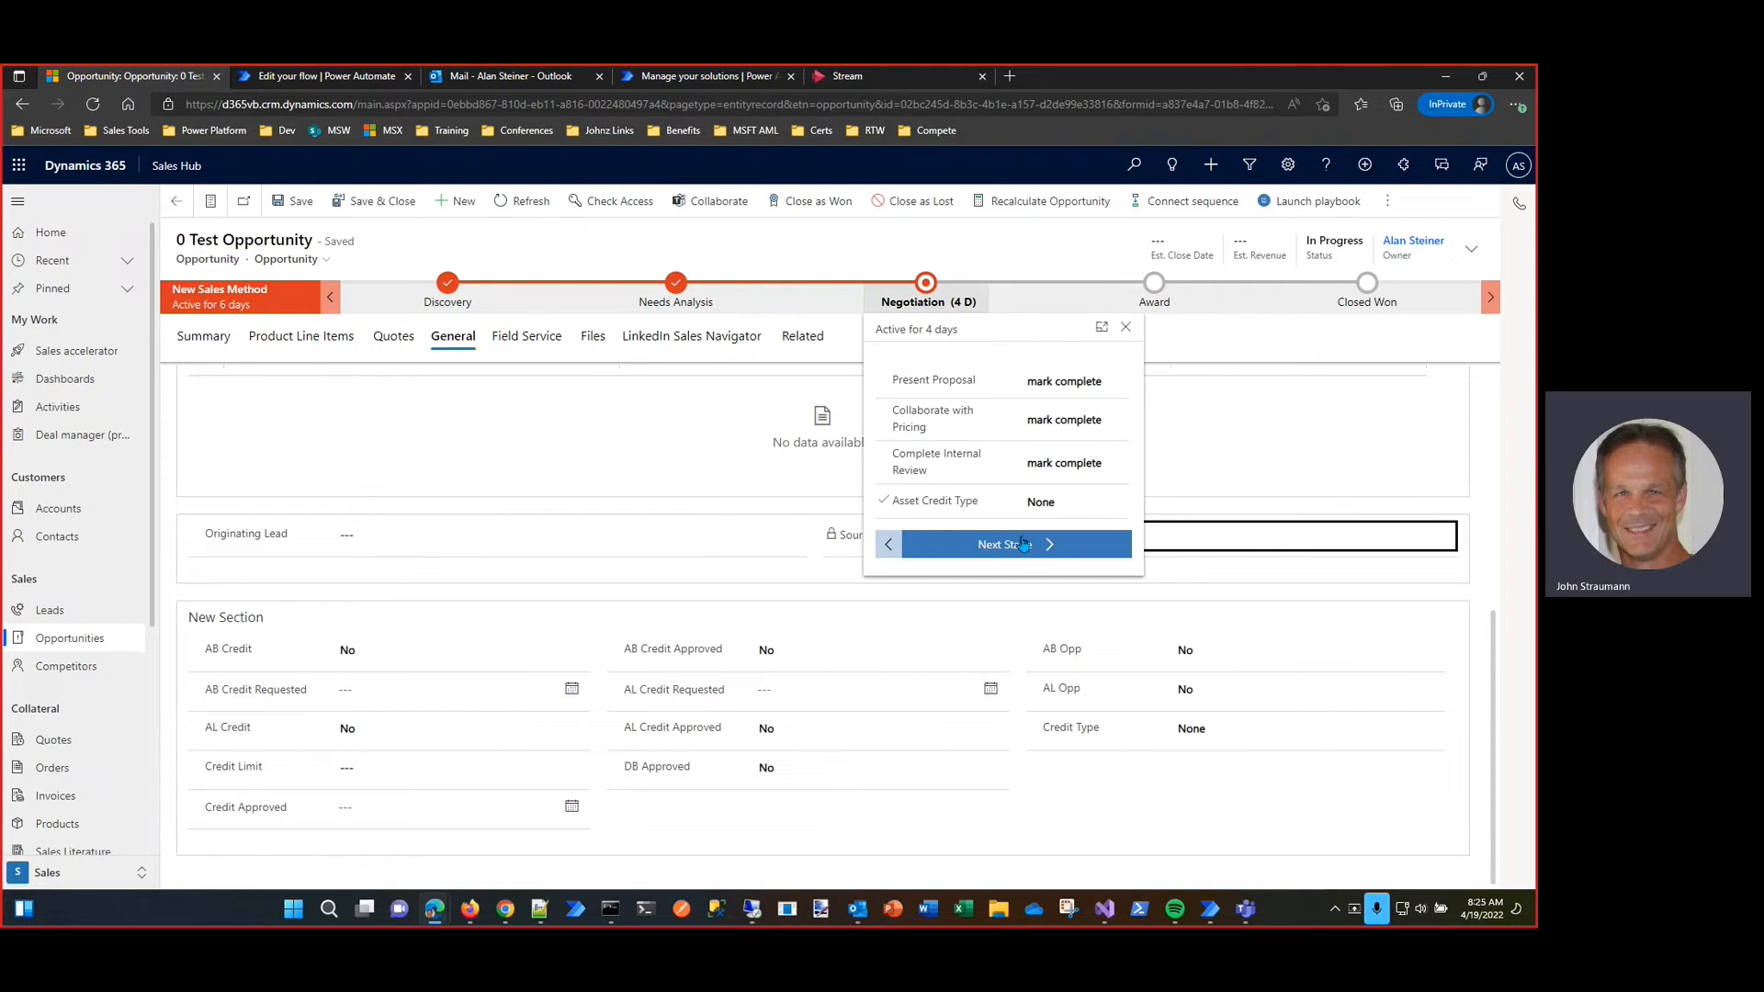
left_click(1048, 545)
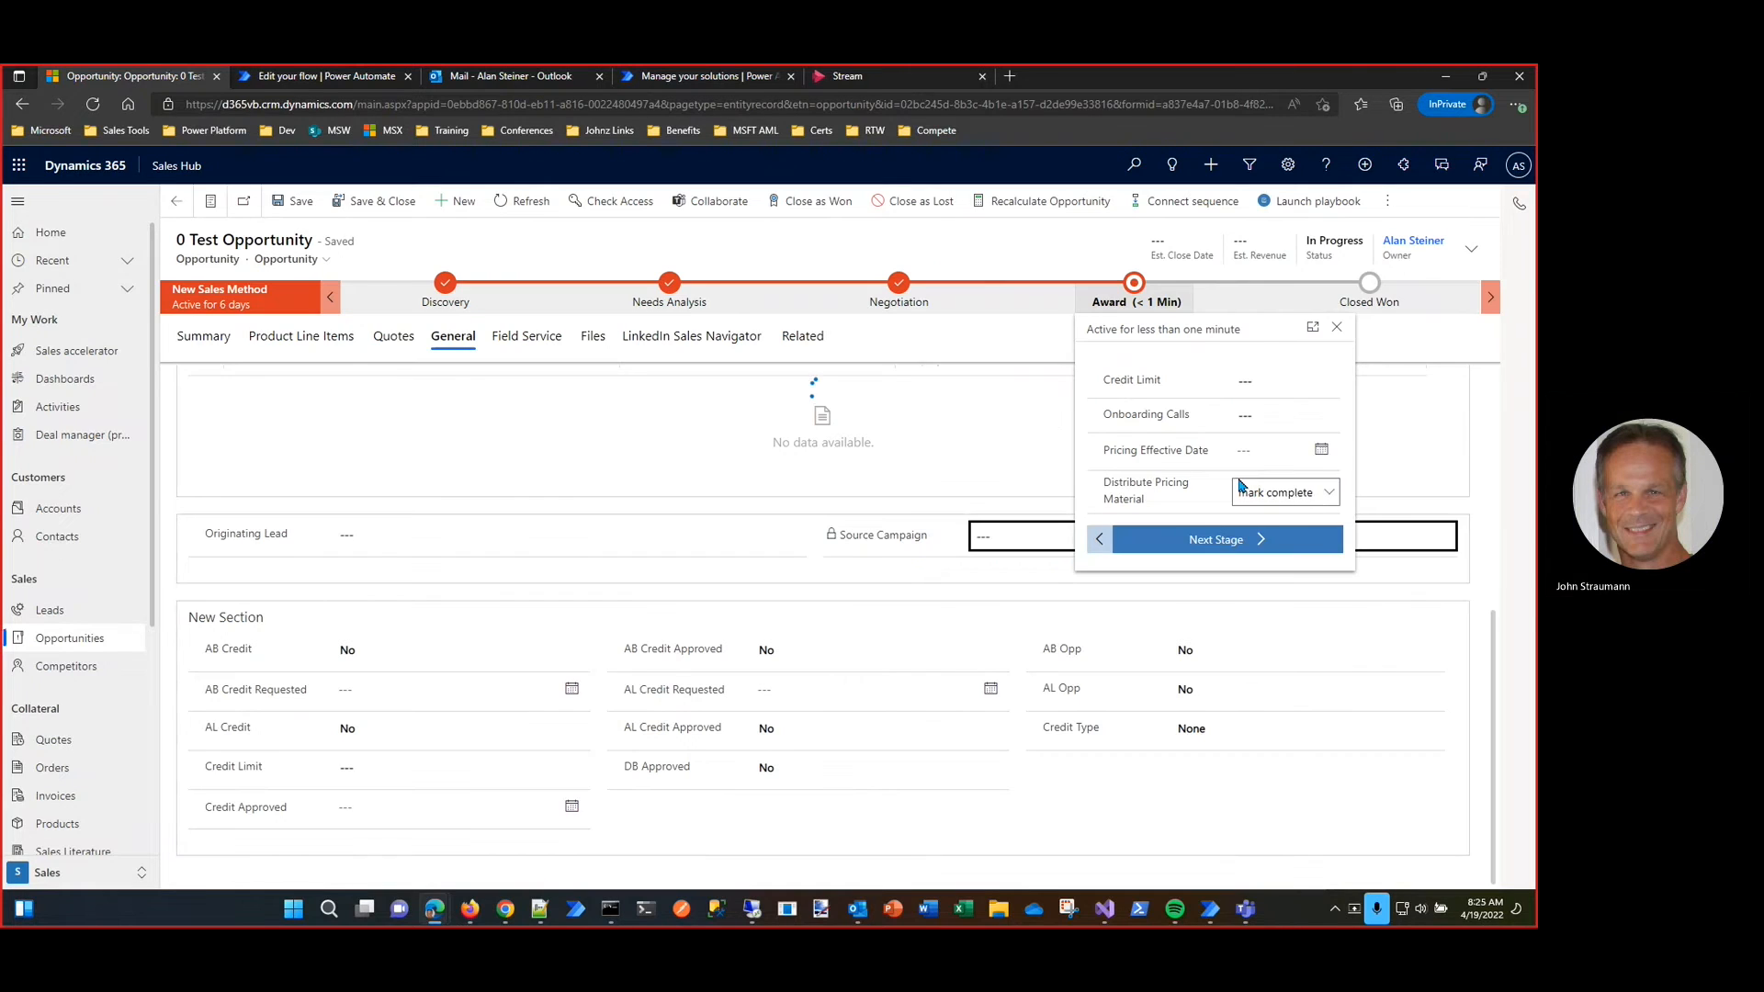
mouse_move(700, 70)
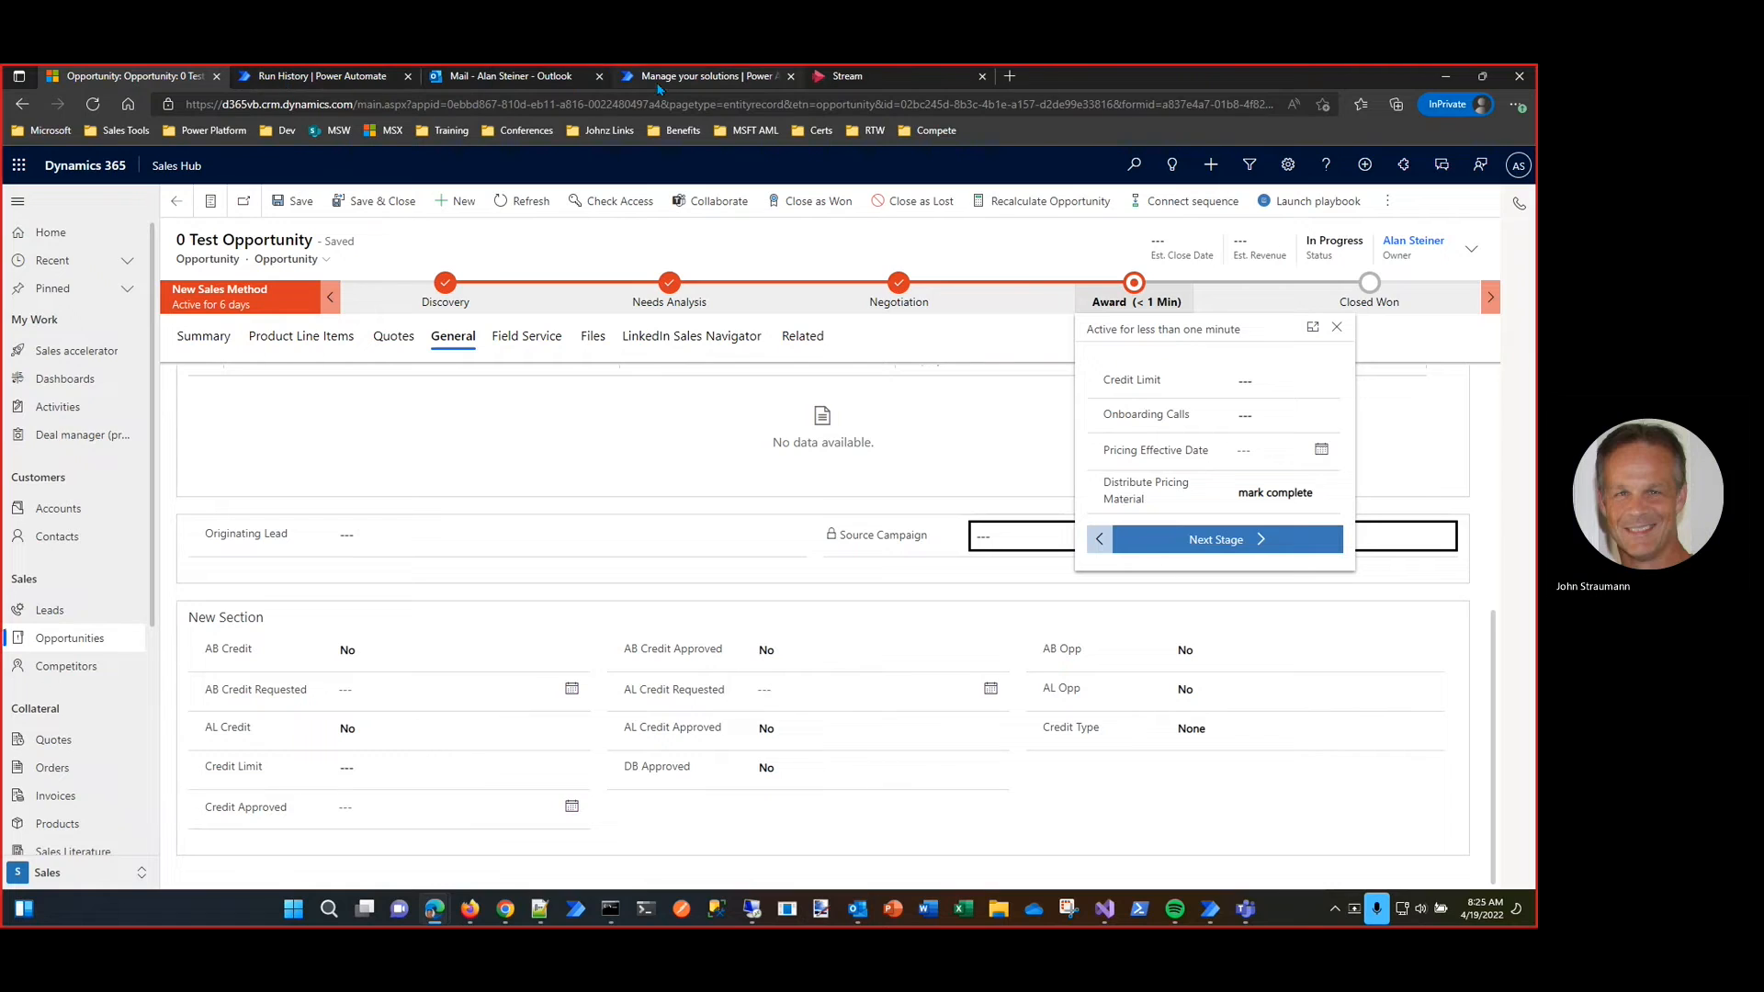
left_click(321, 76)
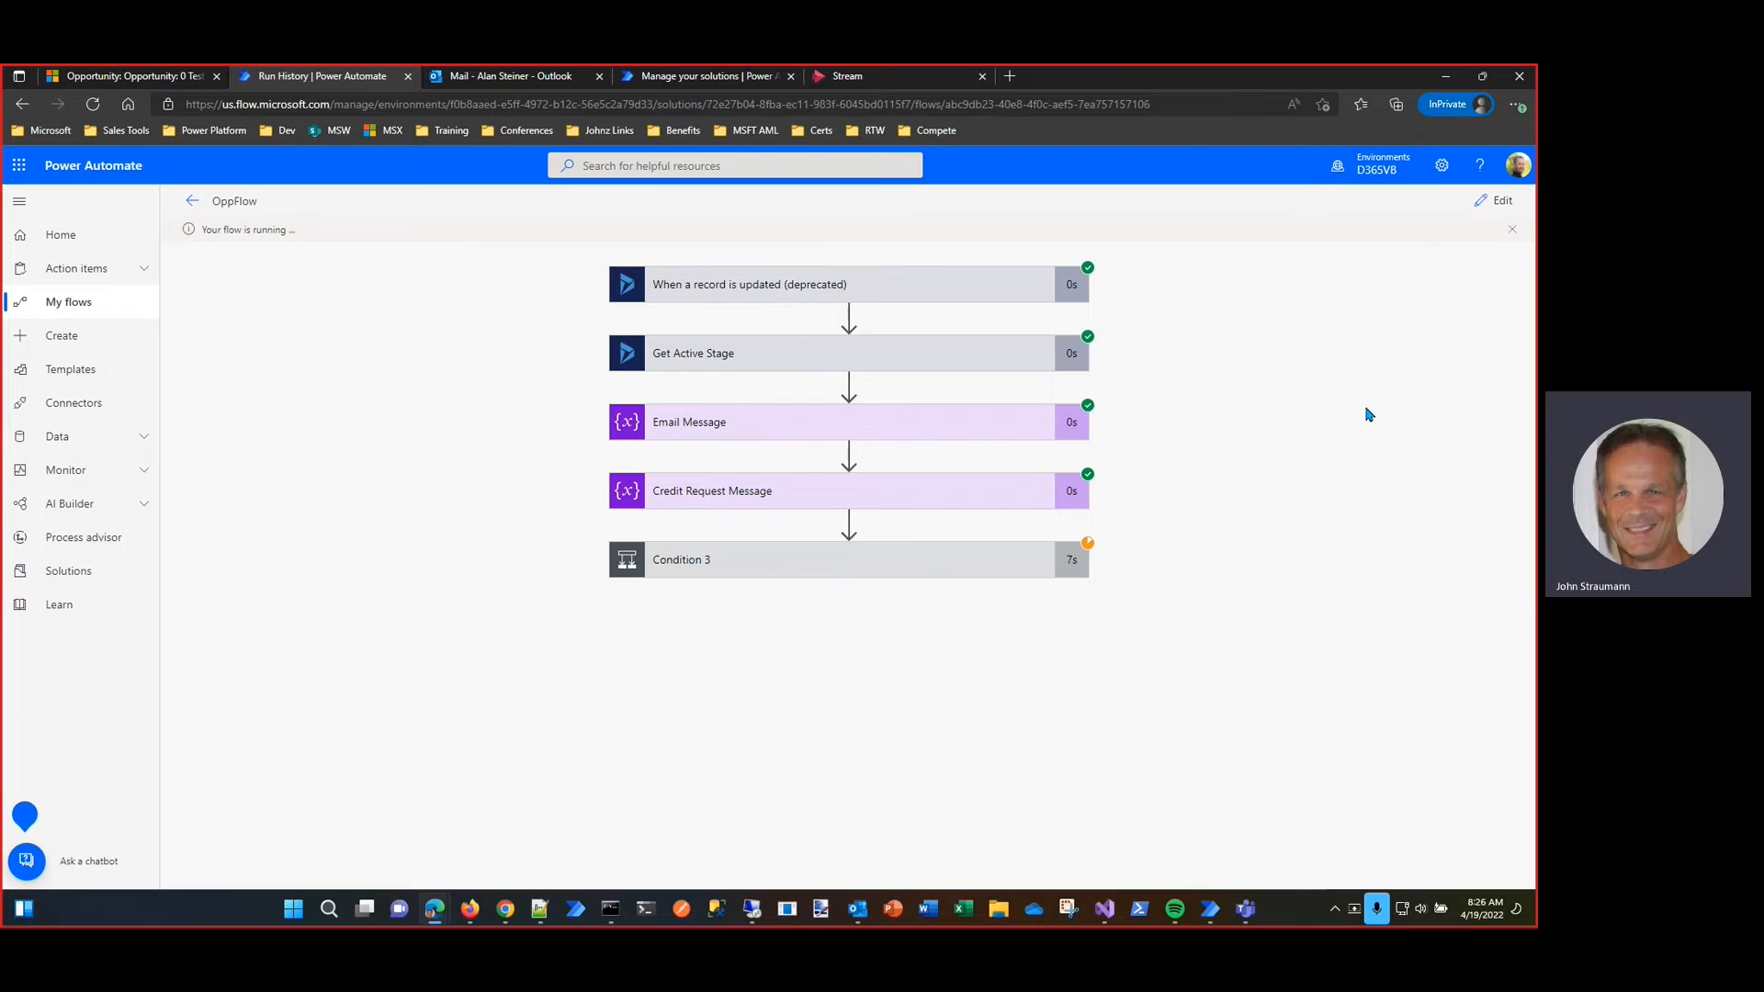
Step: Switch to Outlook and approve the $5,000,000 AB Credit request for 0 Test Opportunity, submitting it without a comment
left_click(522, 77)
left_click(375, 317)
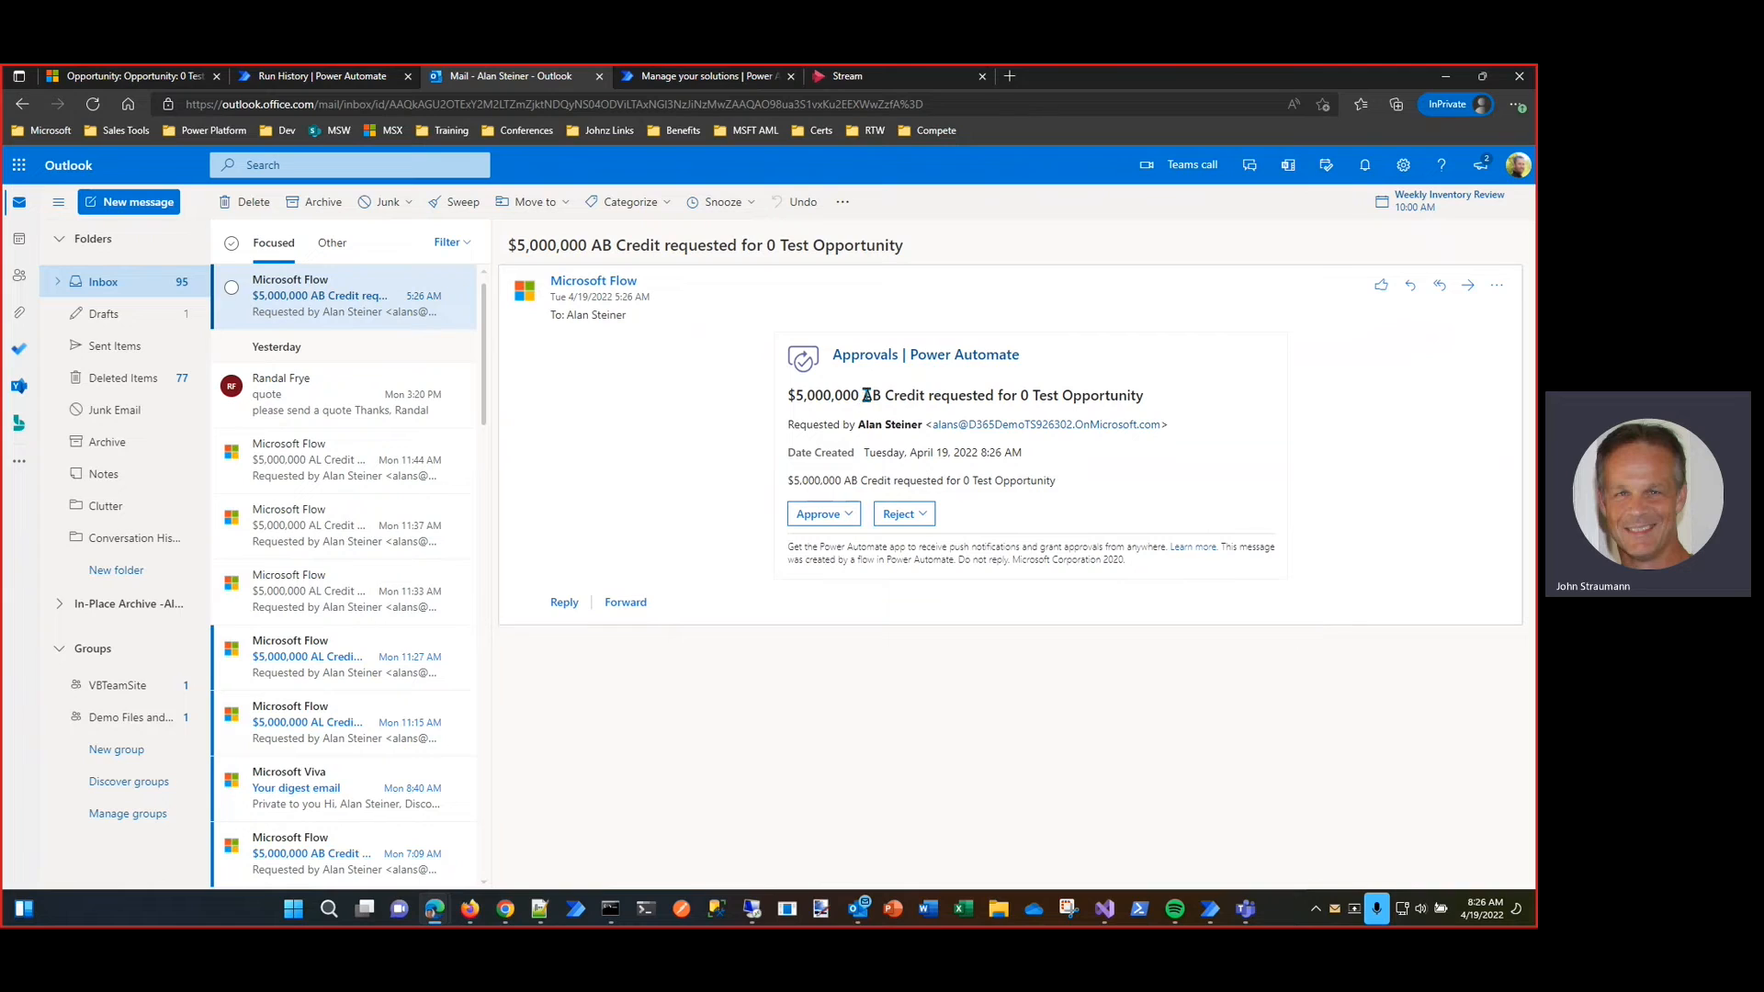
left_click(847, 516)
left_click(863, 599)
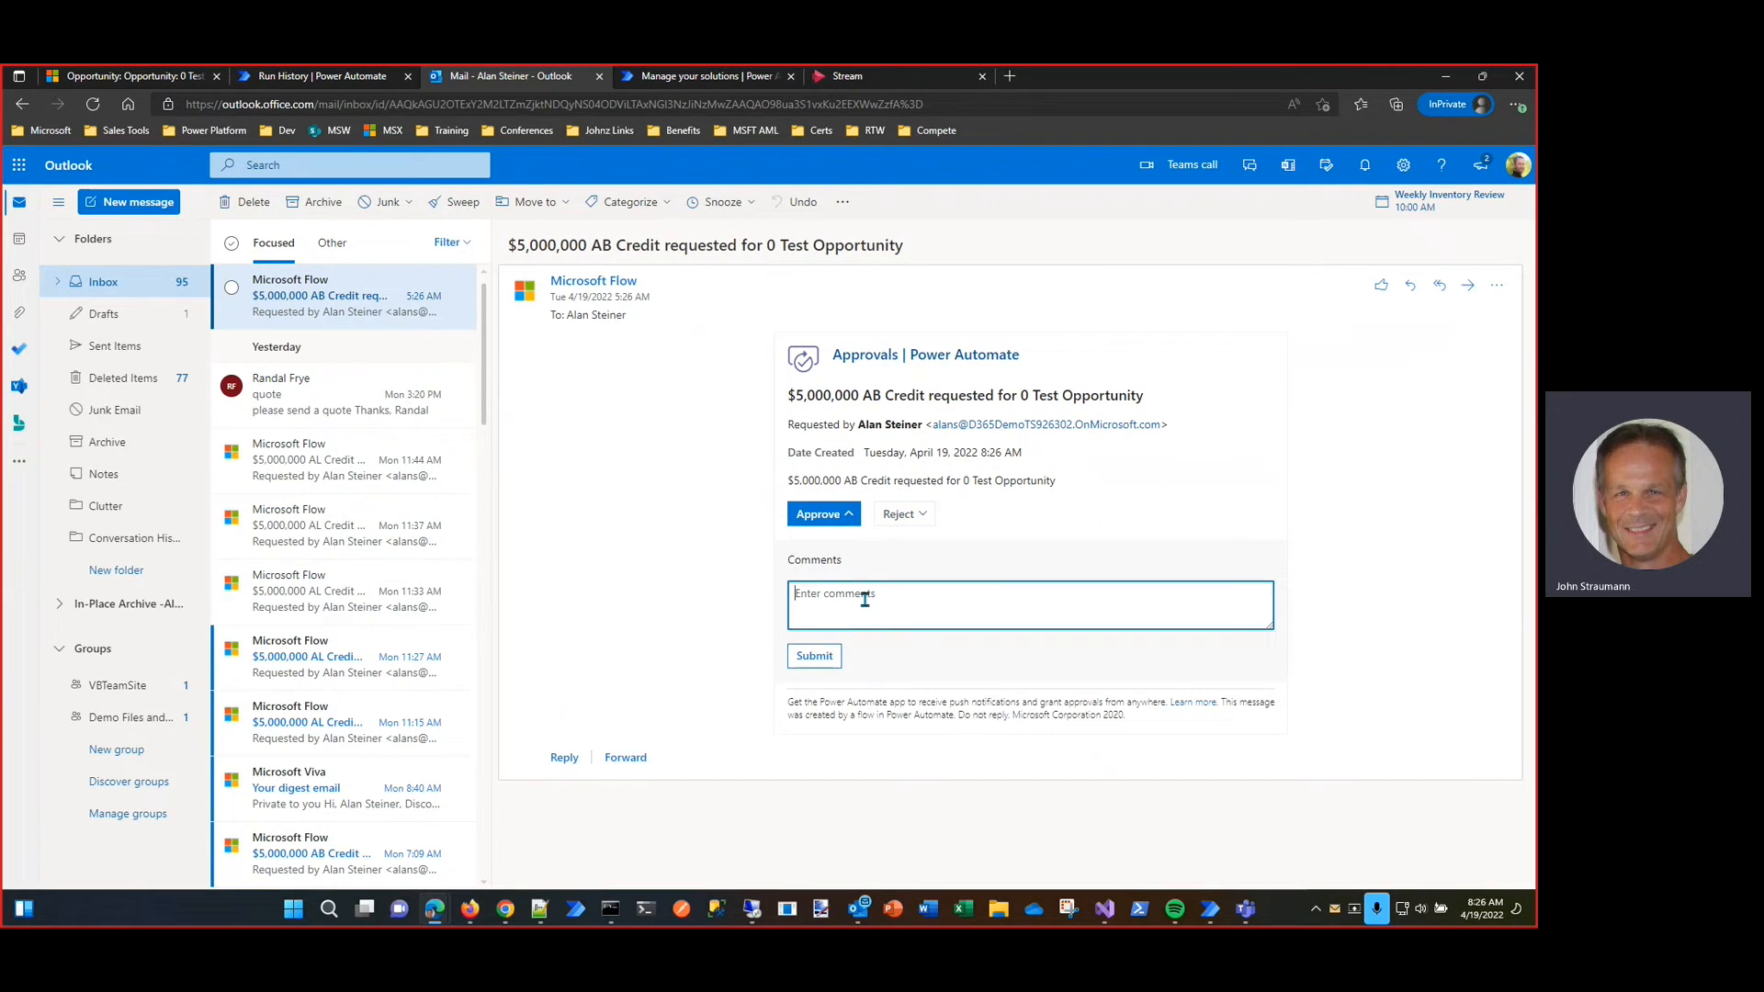
left_click(838, 659)
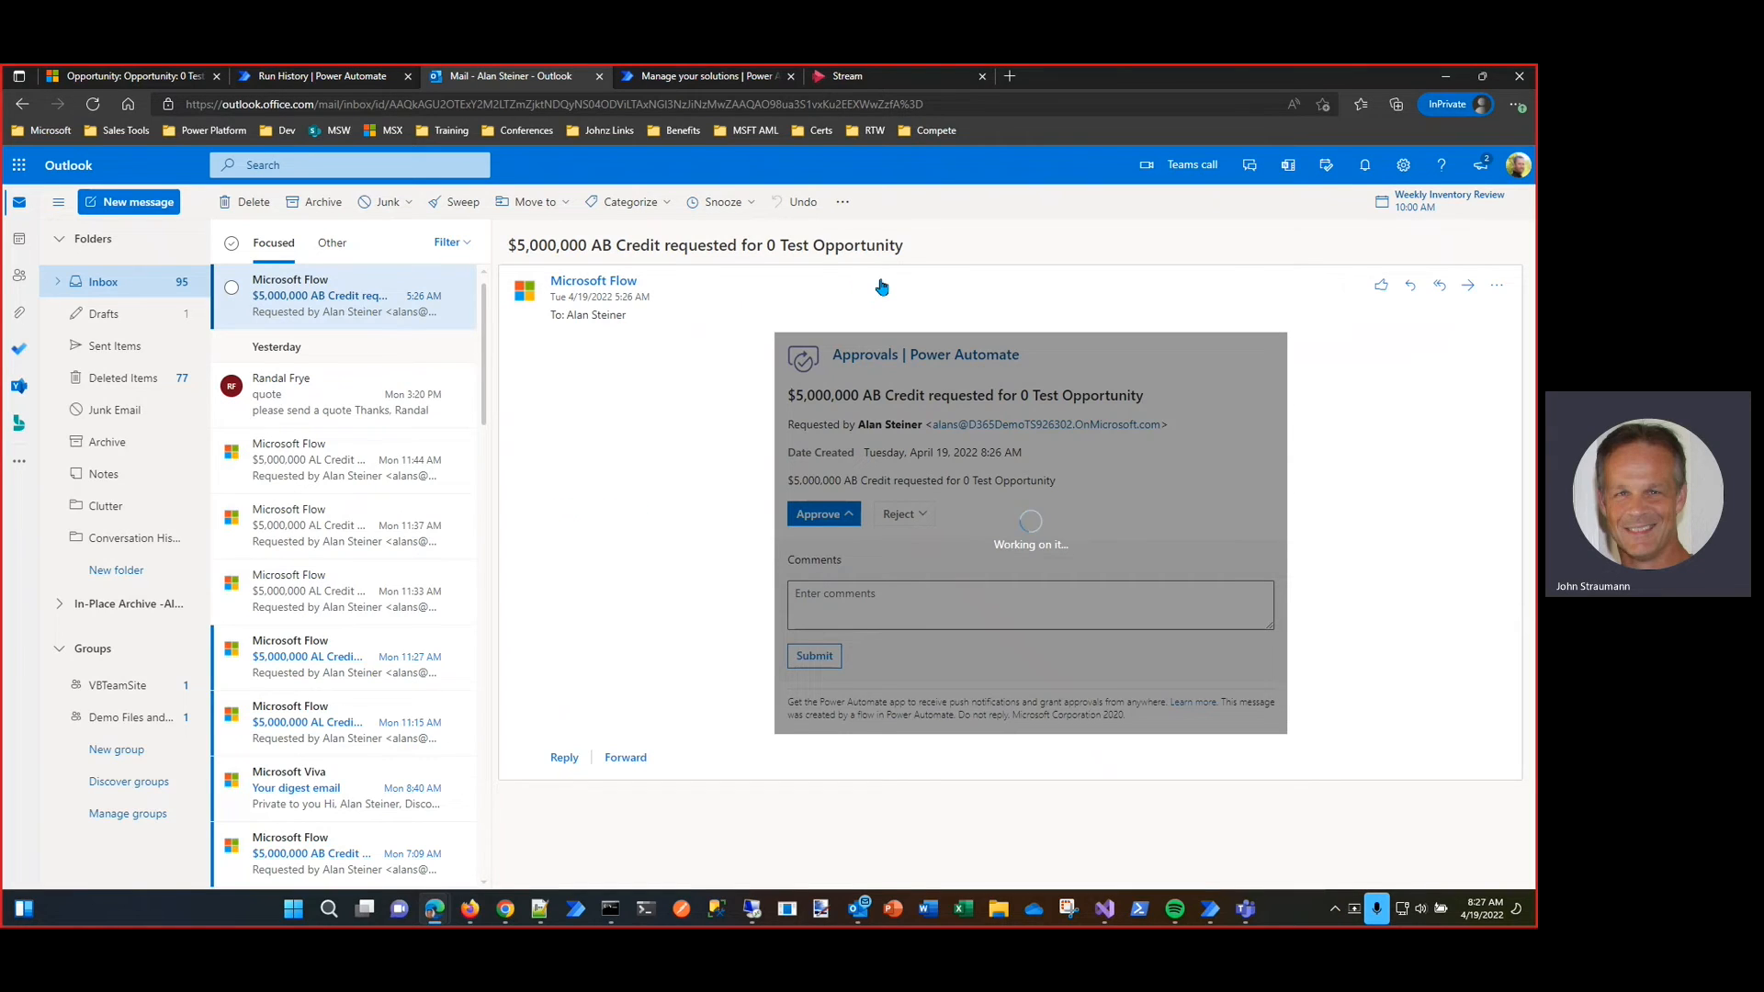
Step: Check the OppFlow run in Power Automate, and refresh 0 Test Opportunity in Dynamics 365 to review its General credit fields
left_click(350, 75)
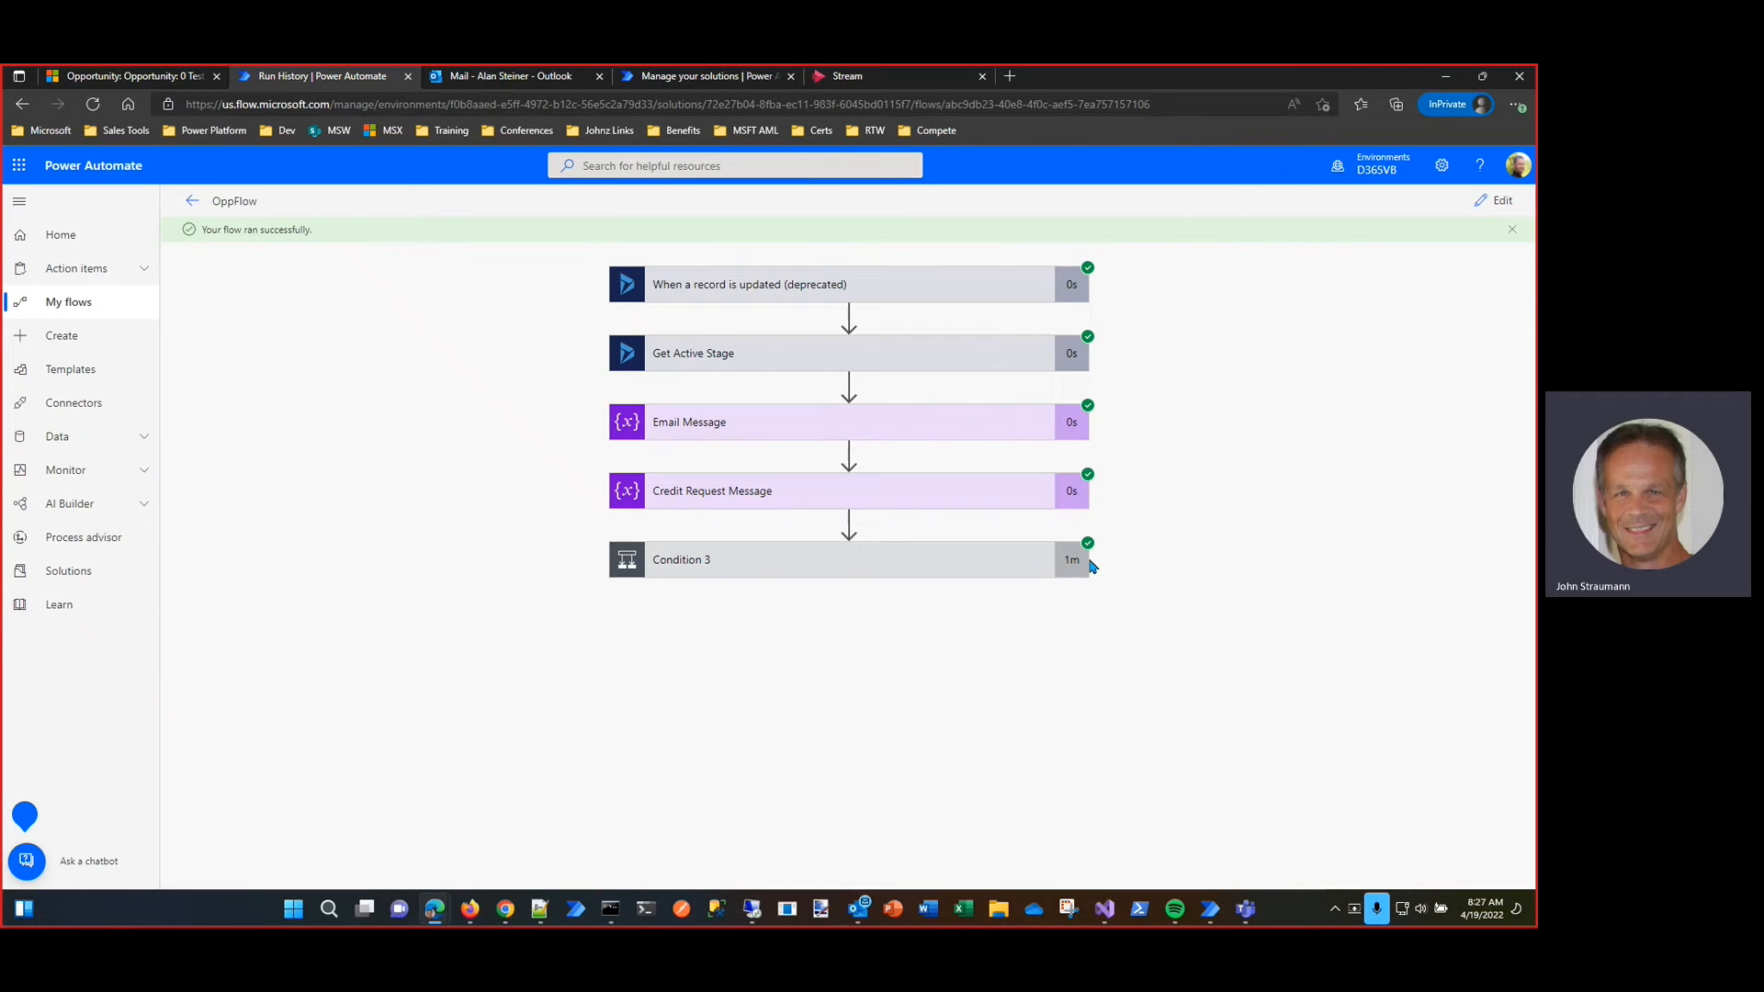
left_click(118, 76)
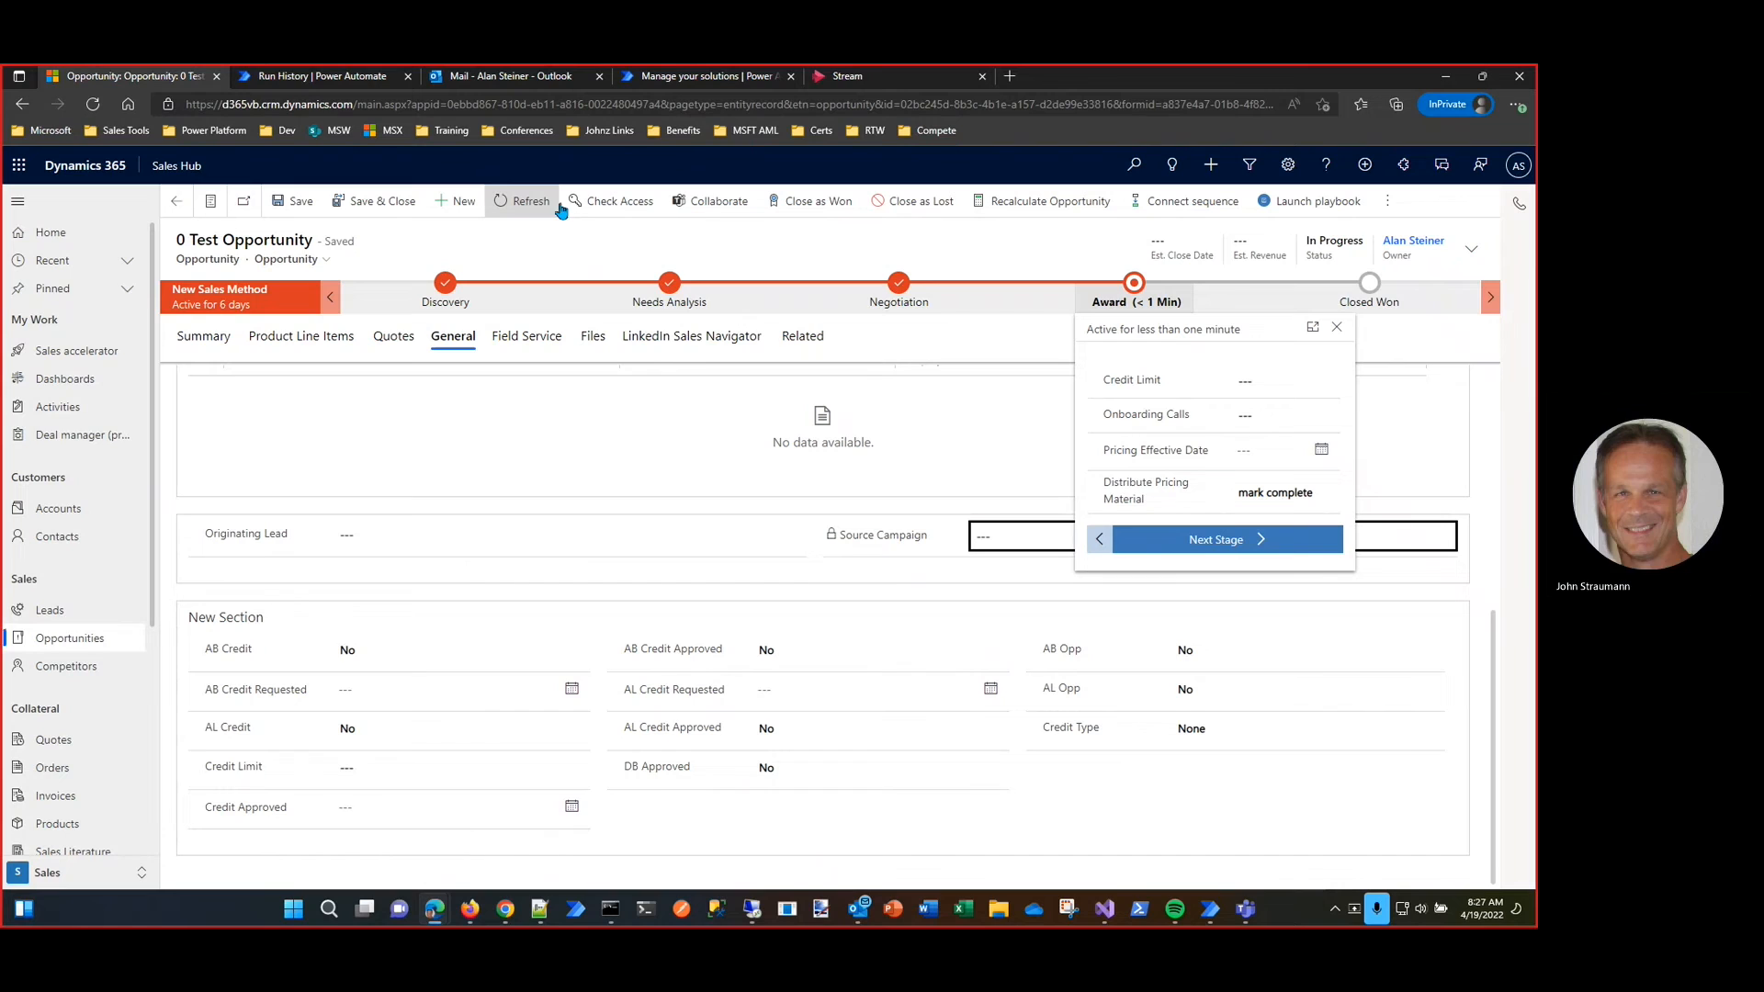
left_click(528, 201)
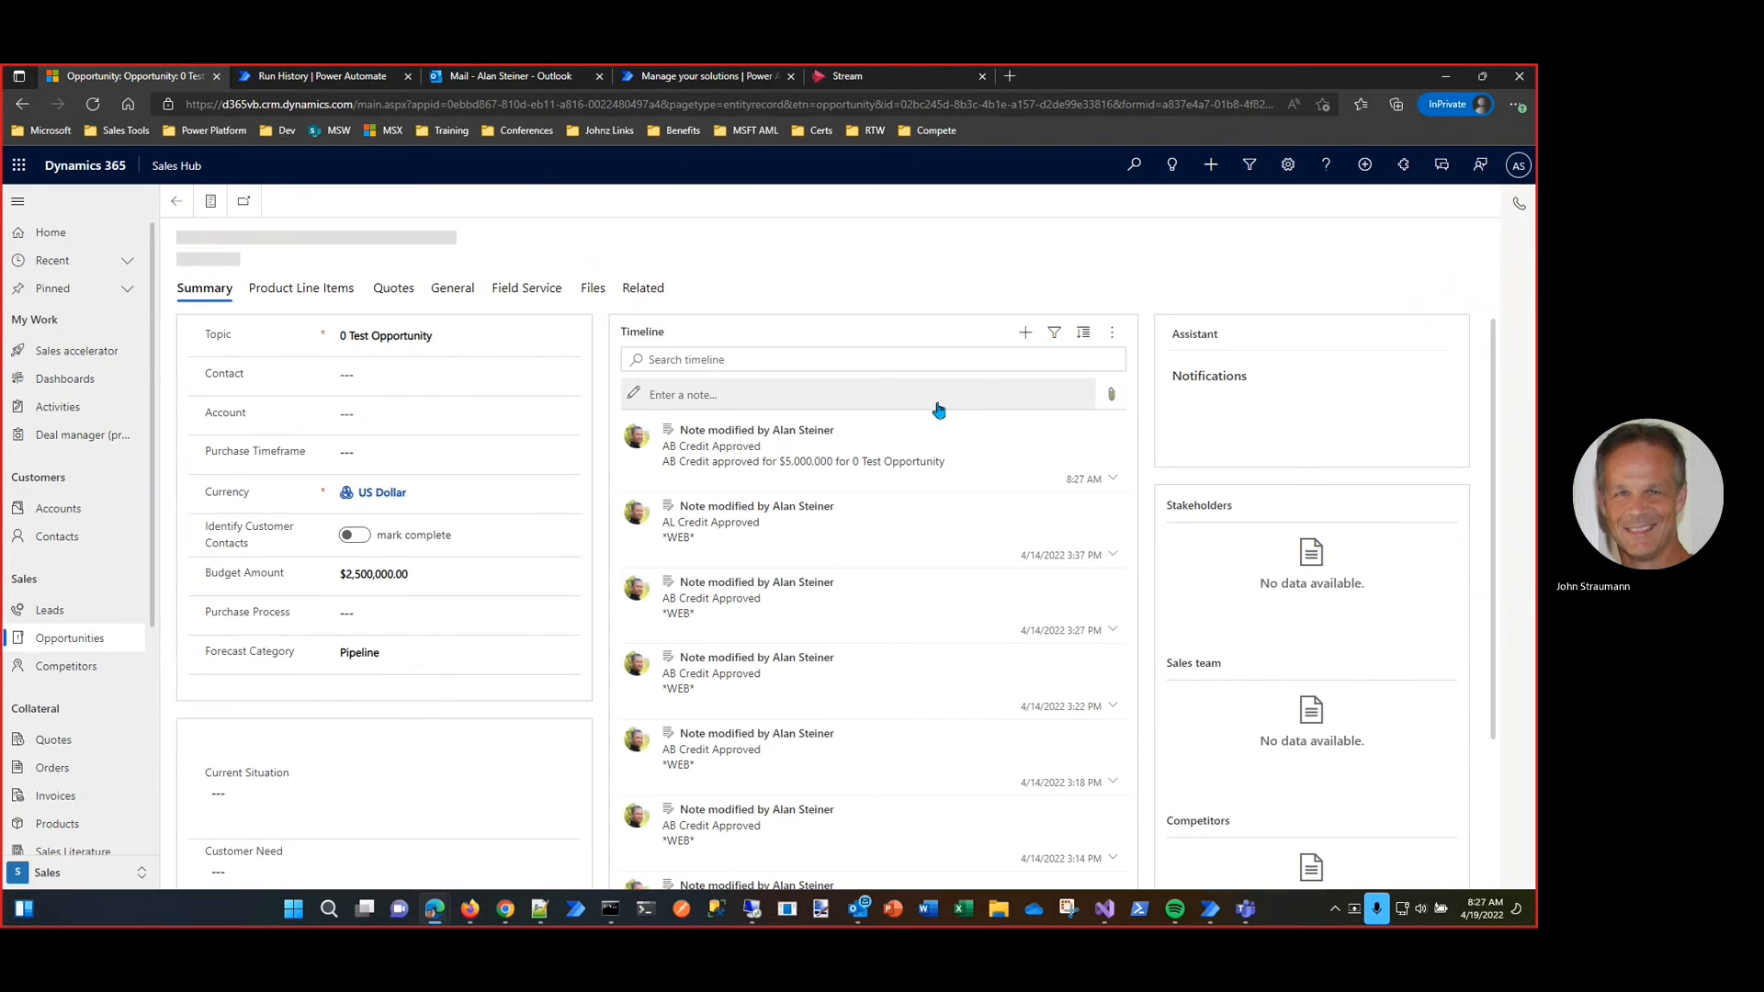
left_click(456, 291)
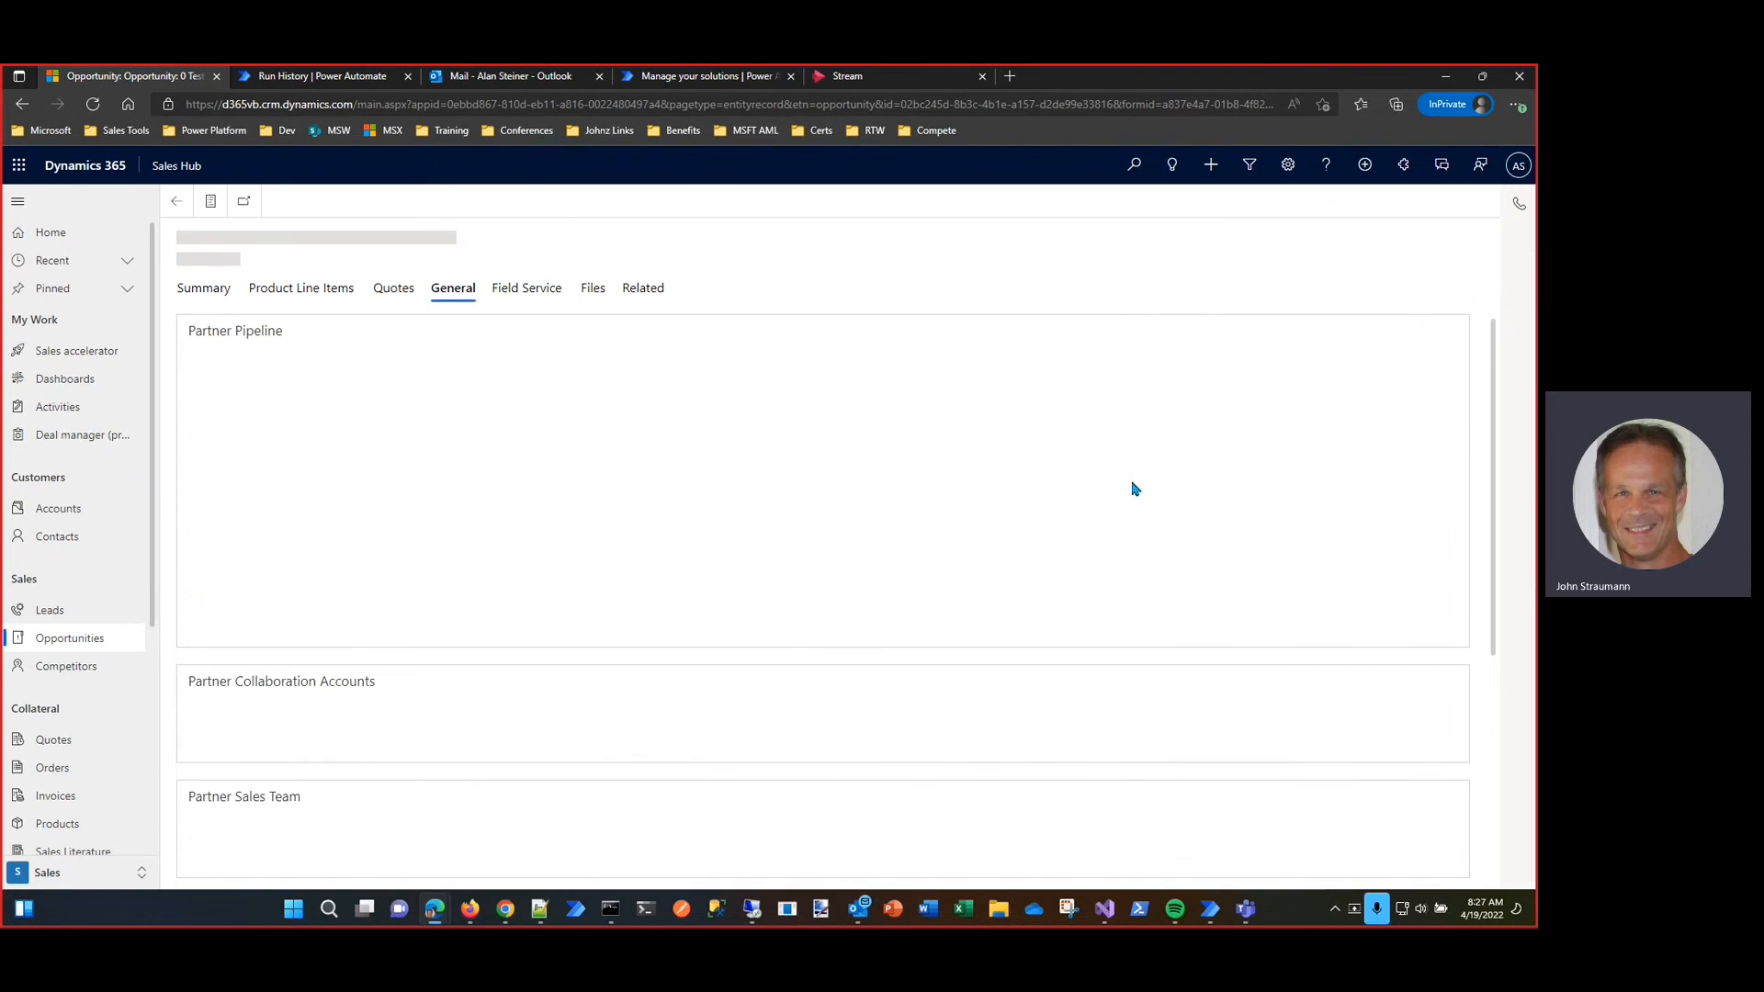
scroll(858, 489, "down", 5)
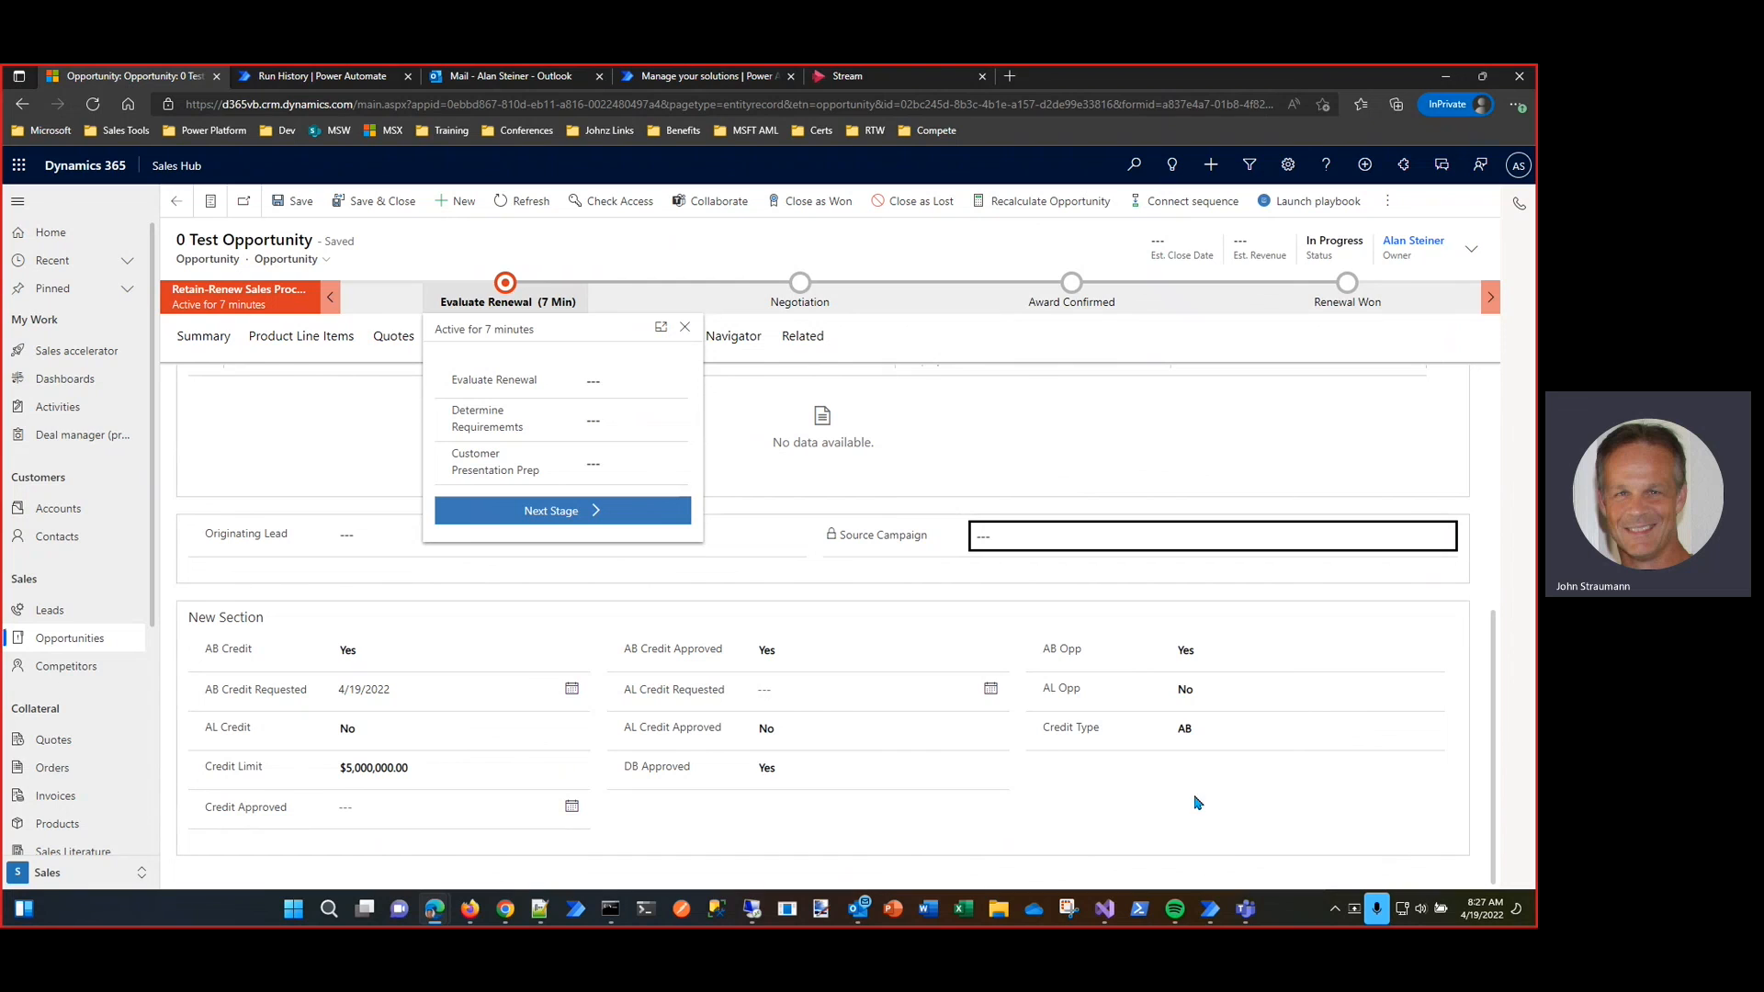
Step: Review the answered approval email in Outlook and the OppFlow run history in Power Automate
left_click(456, 79)
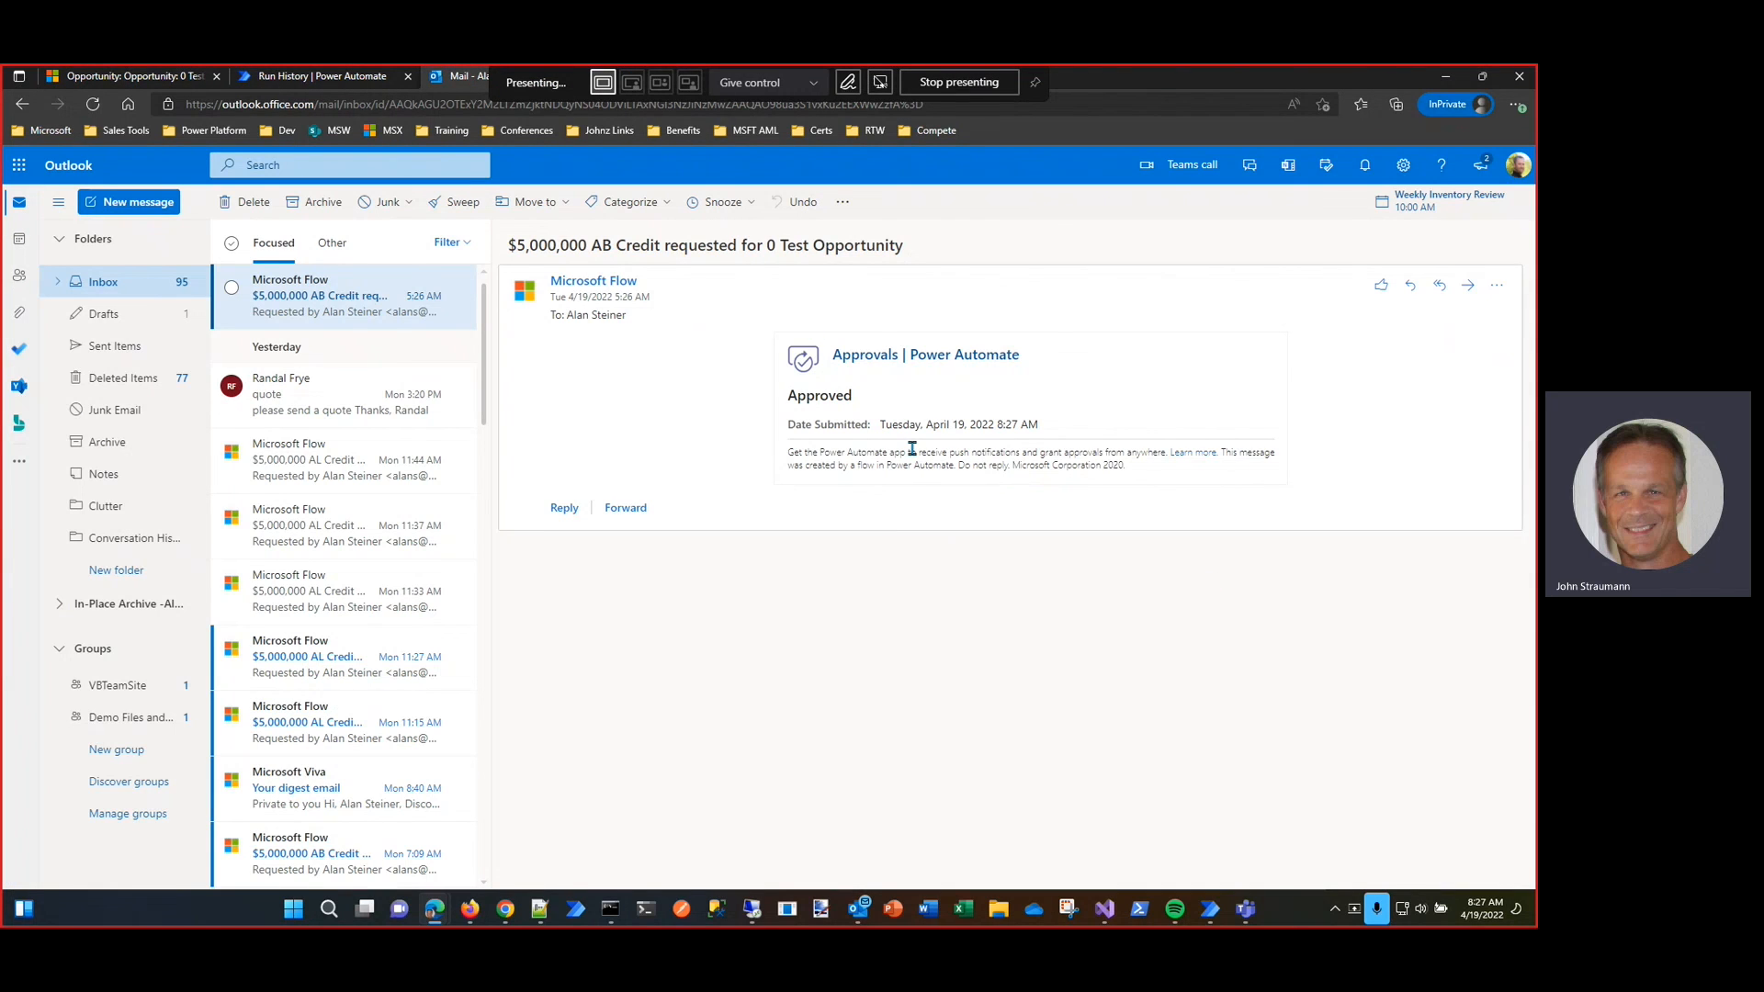
left_click(348, 79)
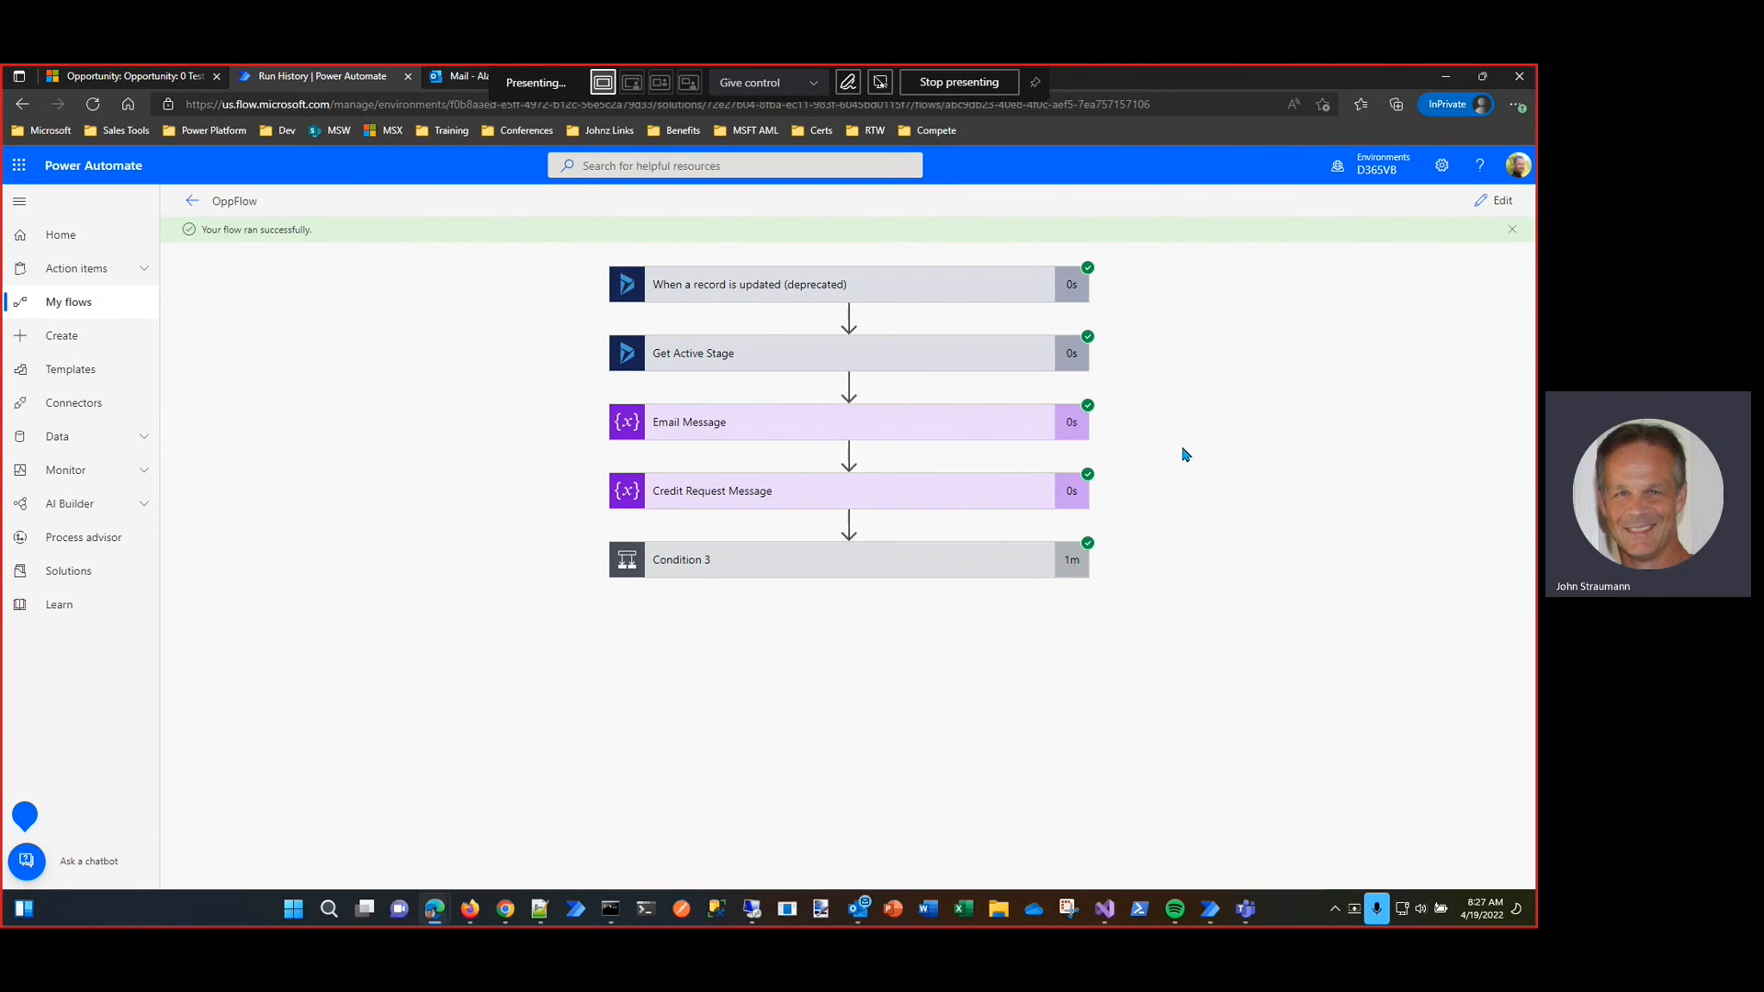